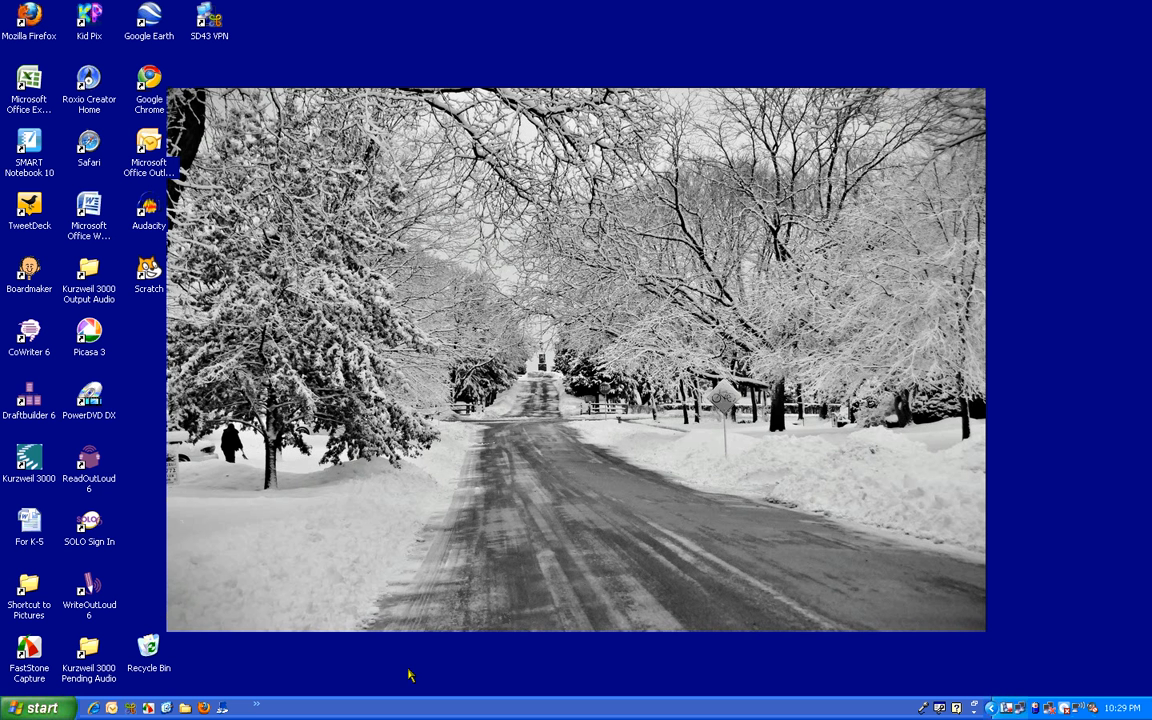
# Step: Launch Microsoft Office PowerPoint 2007 from the installed Microsoft Office programs
pyautogui.click(38, 706)
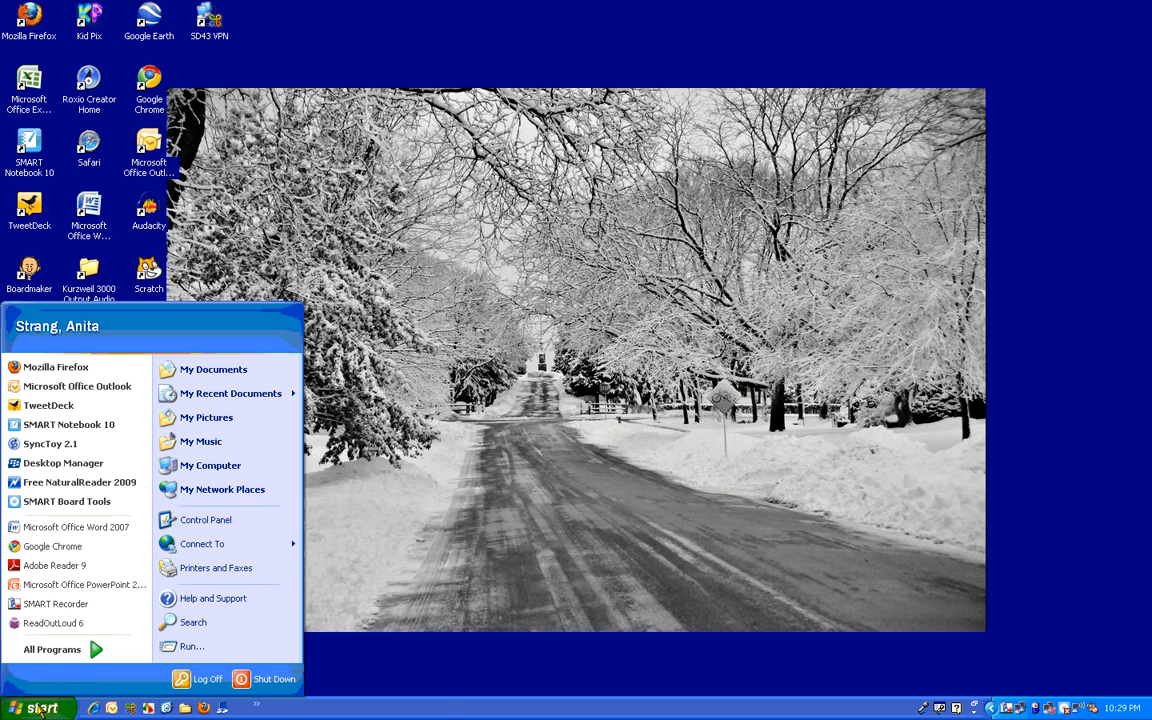
pyautogui.moveTo(66, 664)
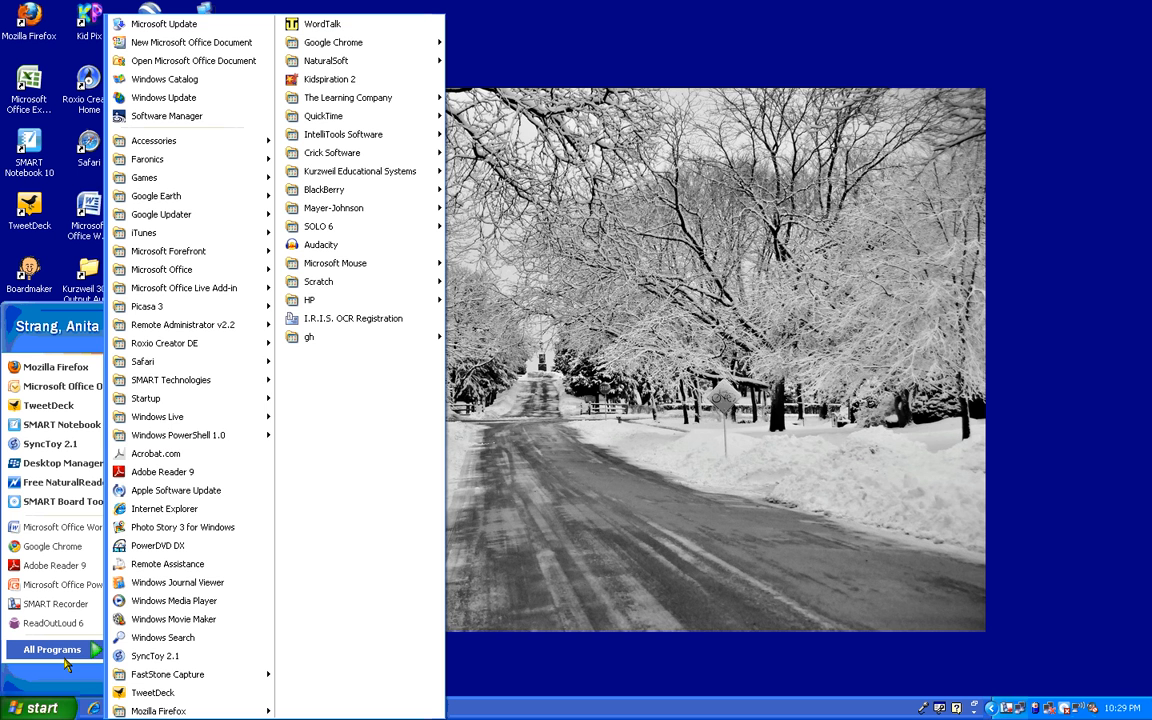
pyautogui.moveTo(245, 271)
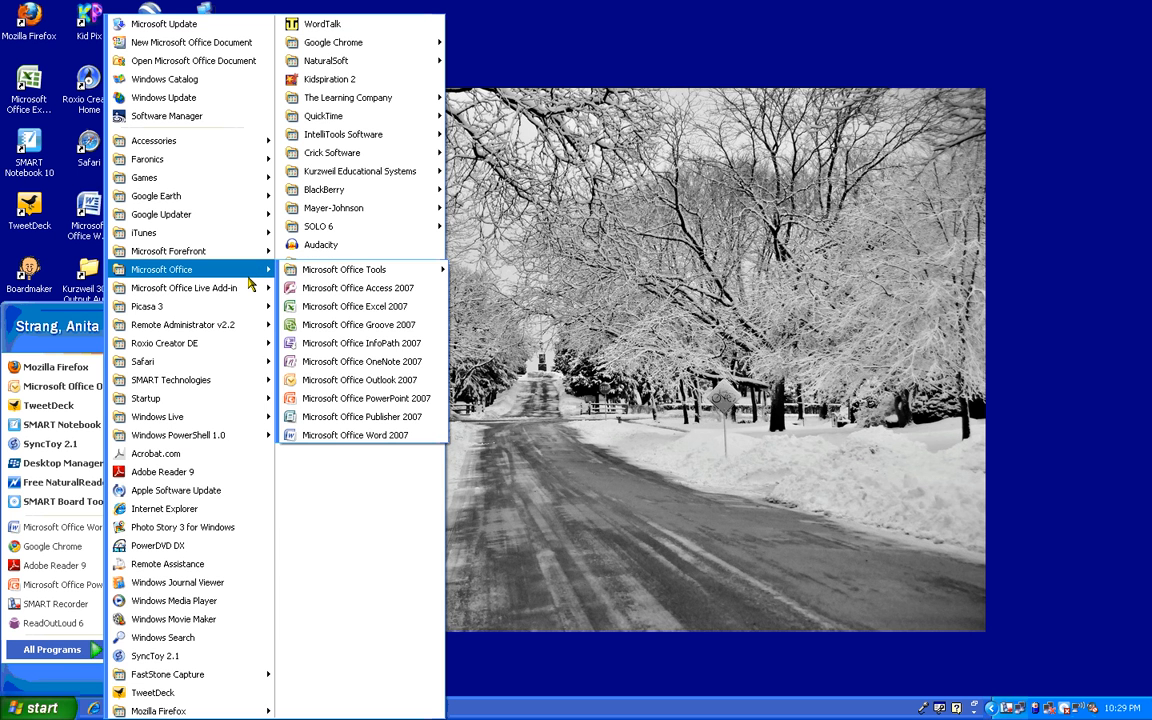
pyautogui.click(343, 398)
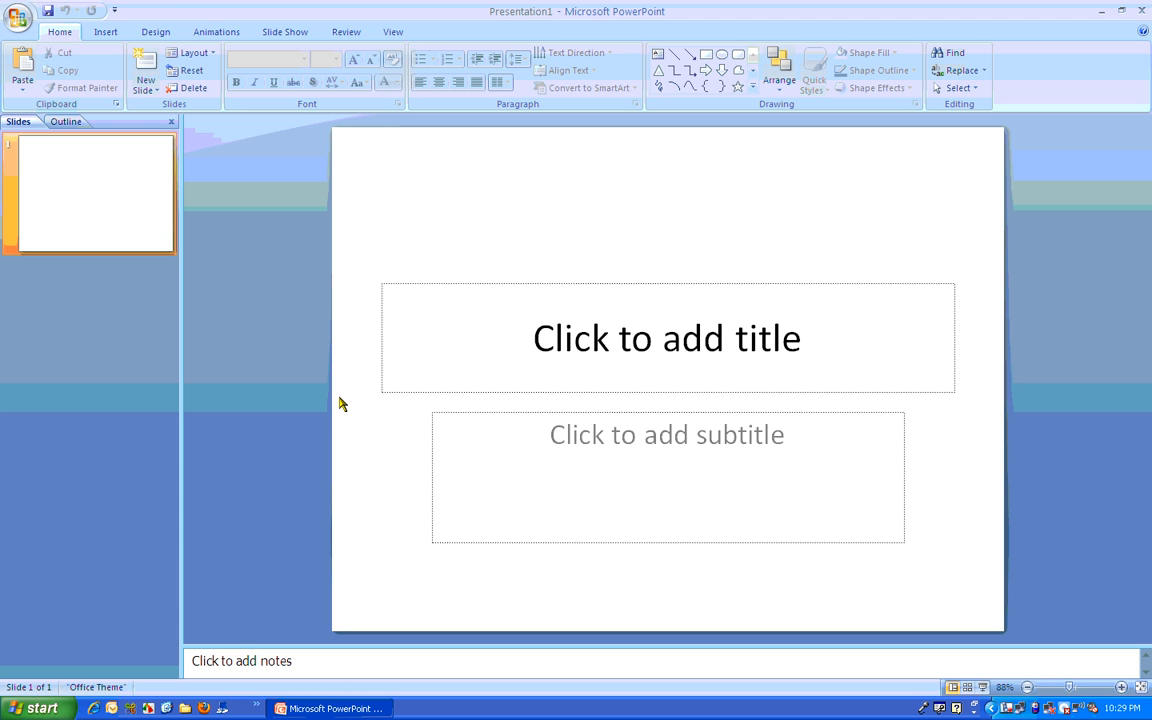
# Step: Start a new photo album and add all pictures from the Play folder inside the desktop's Shortcut to Pictures
pyautogui.click(107, 33)
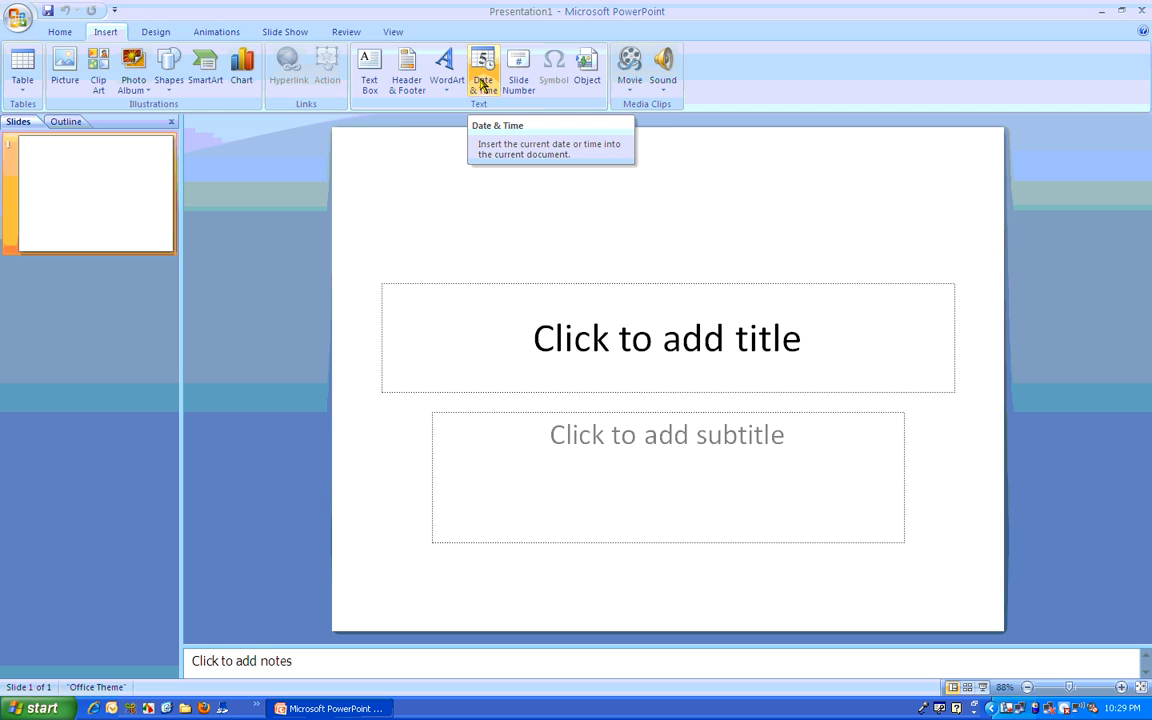
pyautogui.click(141, 65)
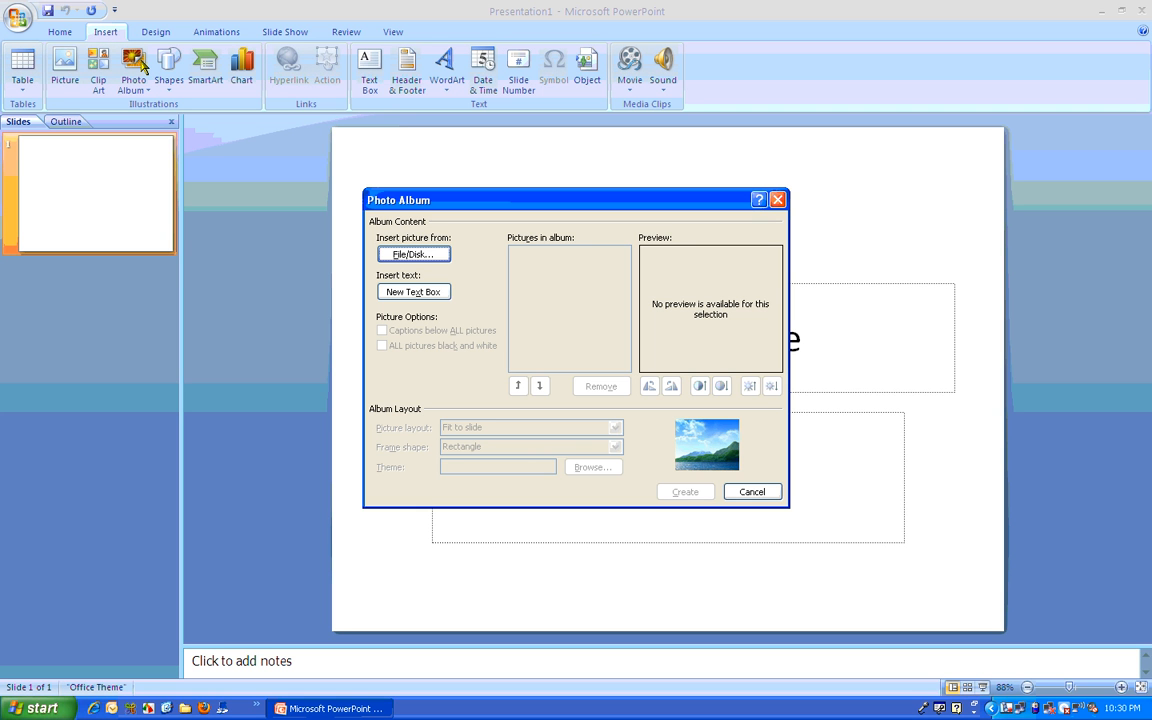
pyautogui.click(413, 256)
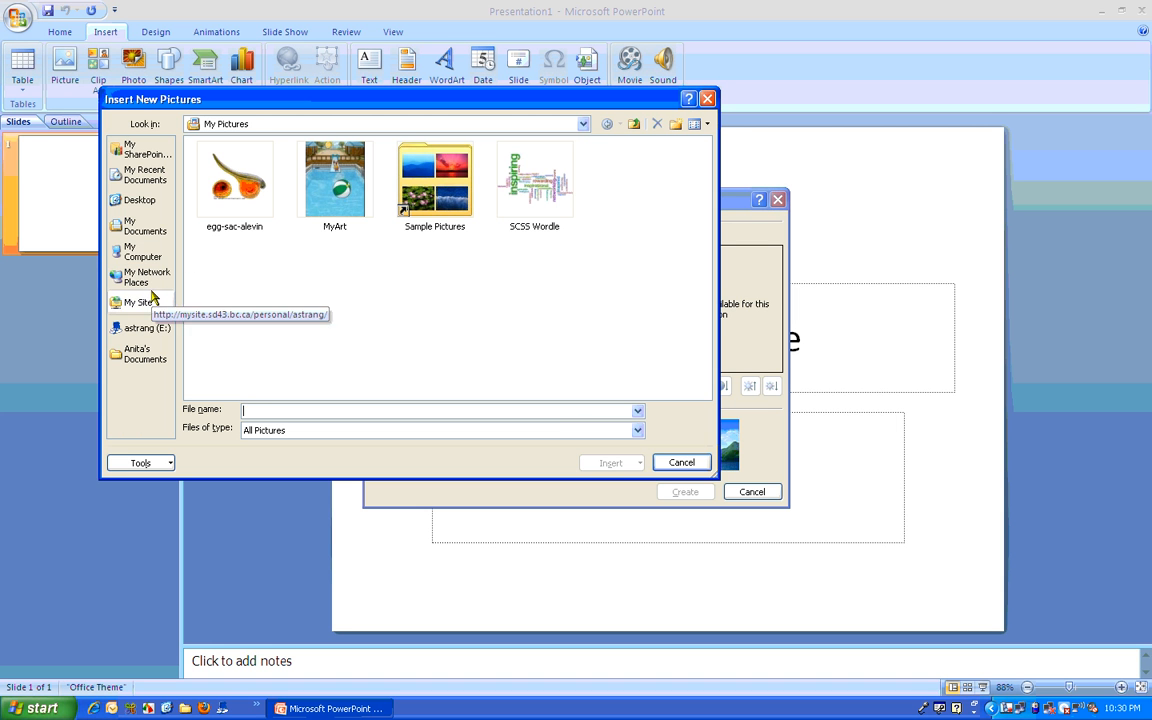
pyautogui.click(154, 210)
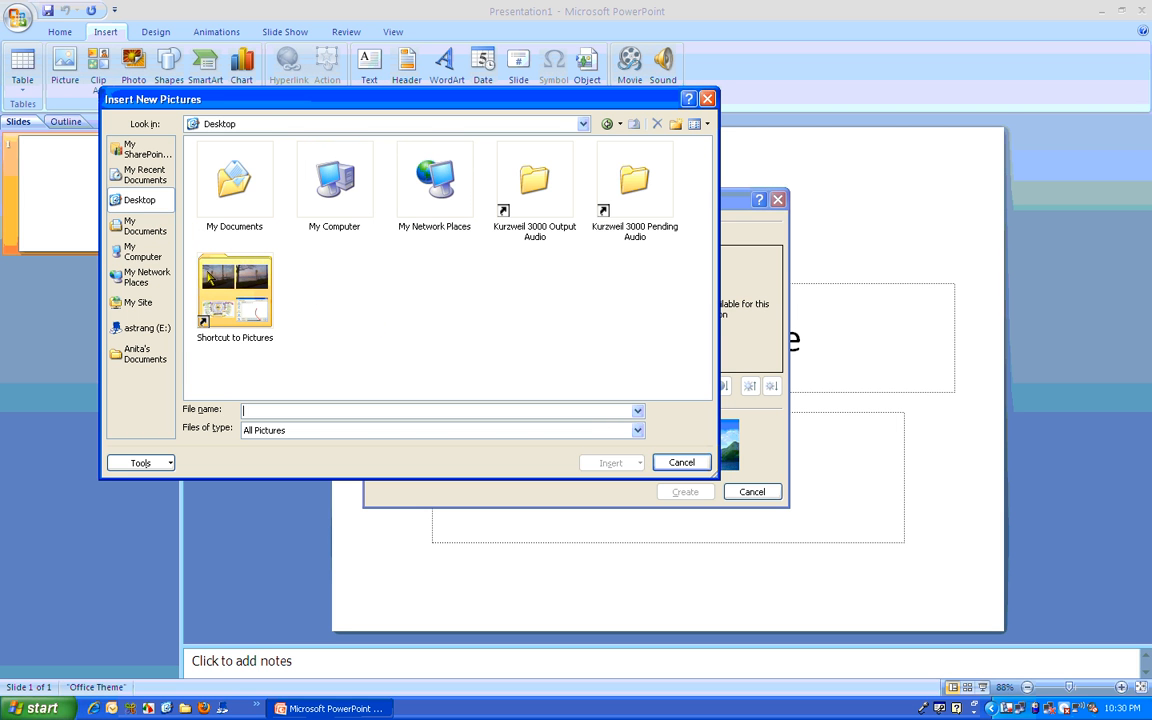
pyautogui.doubleClick(208, 278)
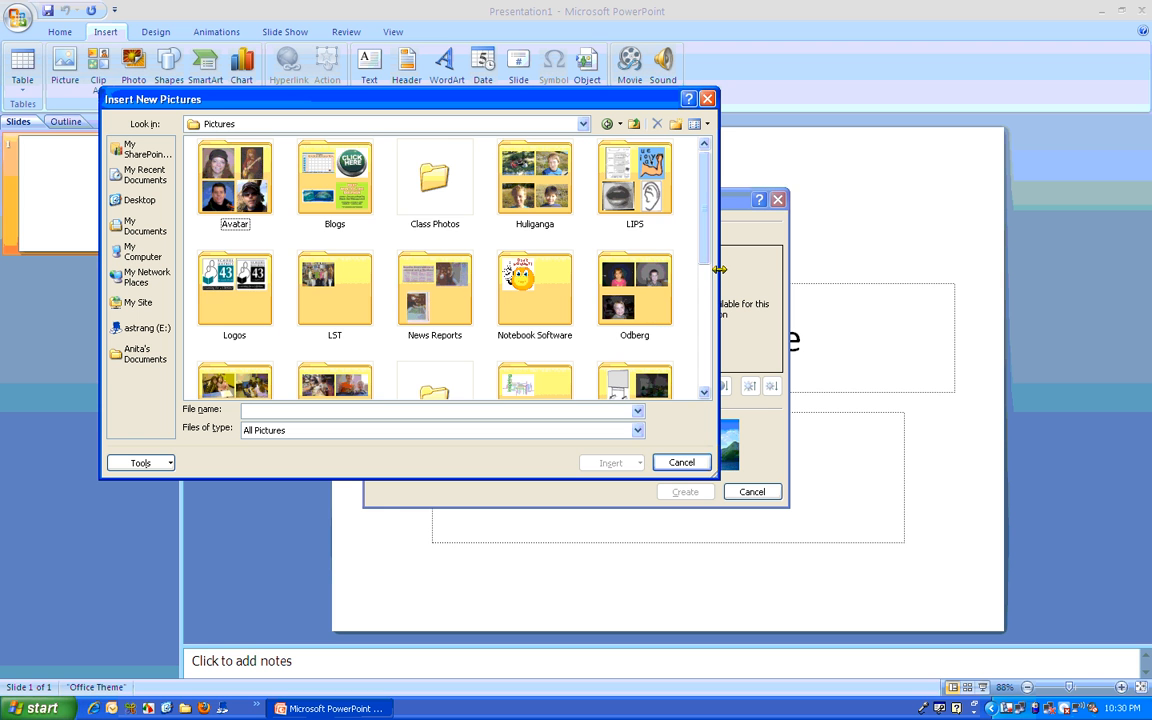
pyautogui.moveTo(704, 256); pyautogui.dragTo(703, 309)
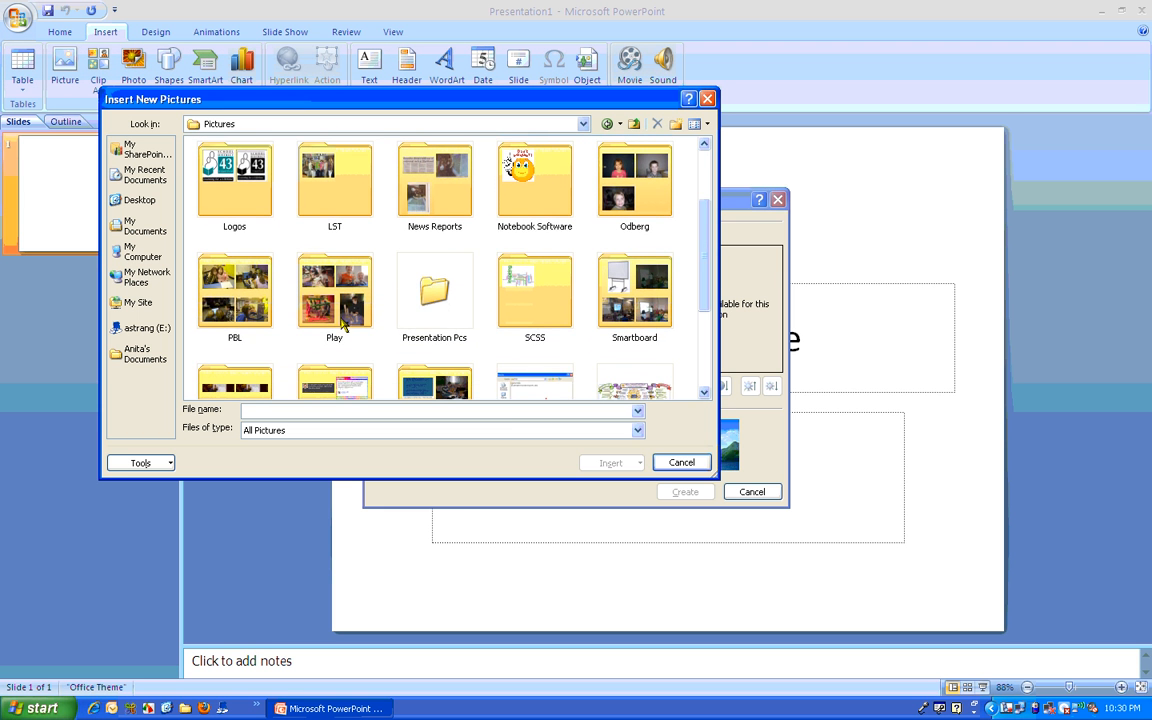
pyautogui.doubleClick(308, 288)
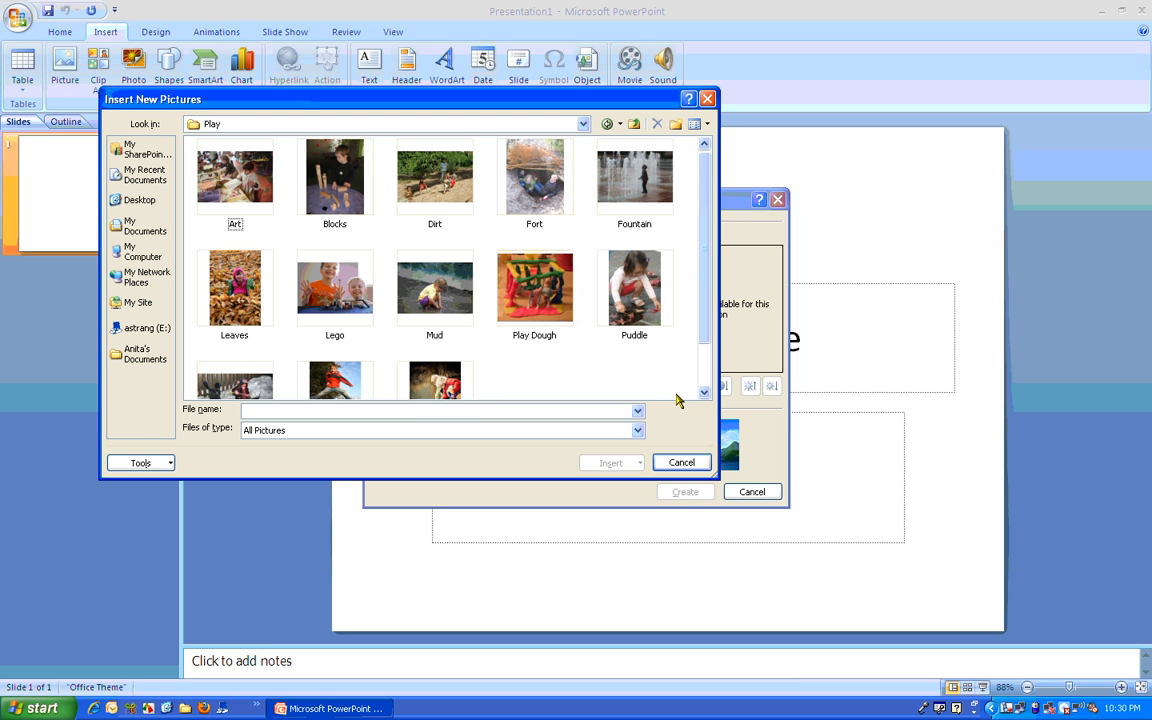
pyautogui.moveTo(676, 397); pyautogui.dragTo(205, 177)
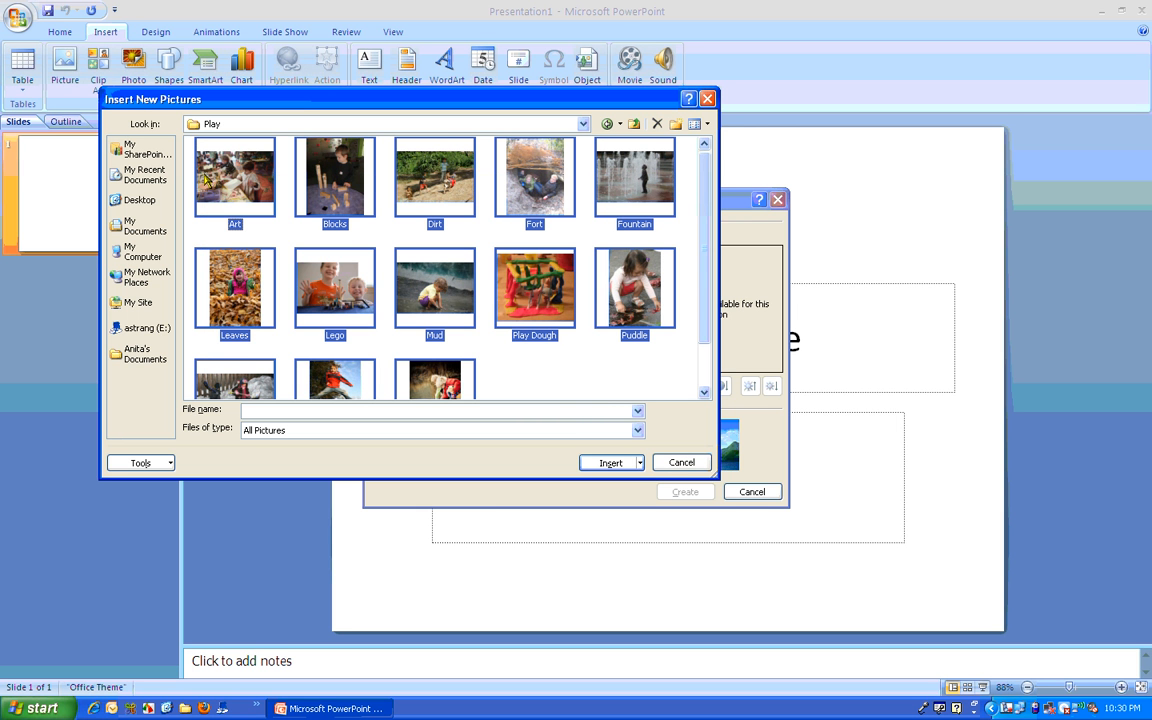
pyautogui.click(612, 465)
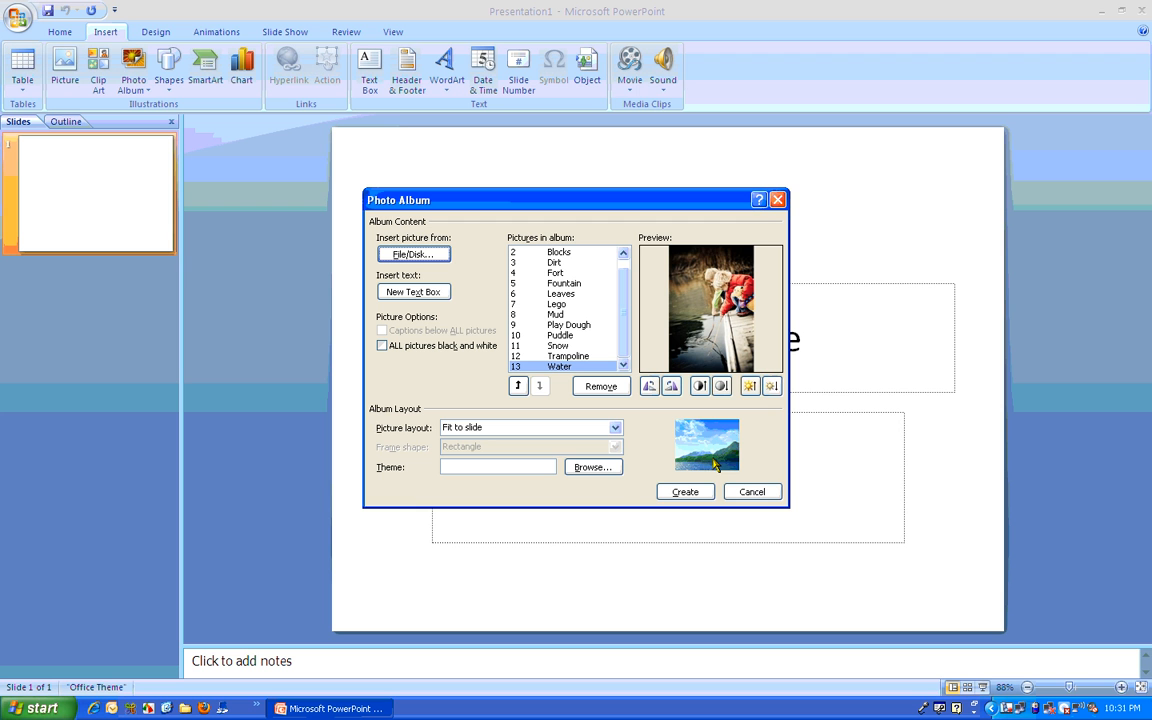
# Step: Set the album's picture layout to 1 picture with title
pyautogui.click(616, 428)
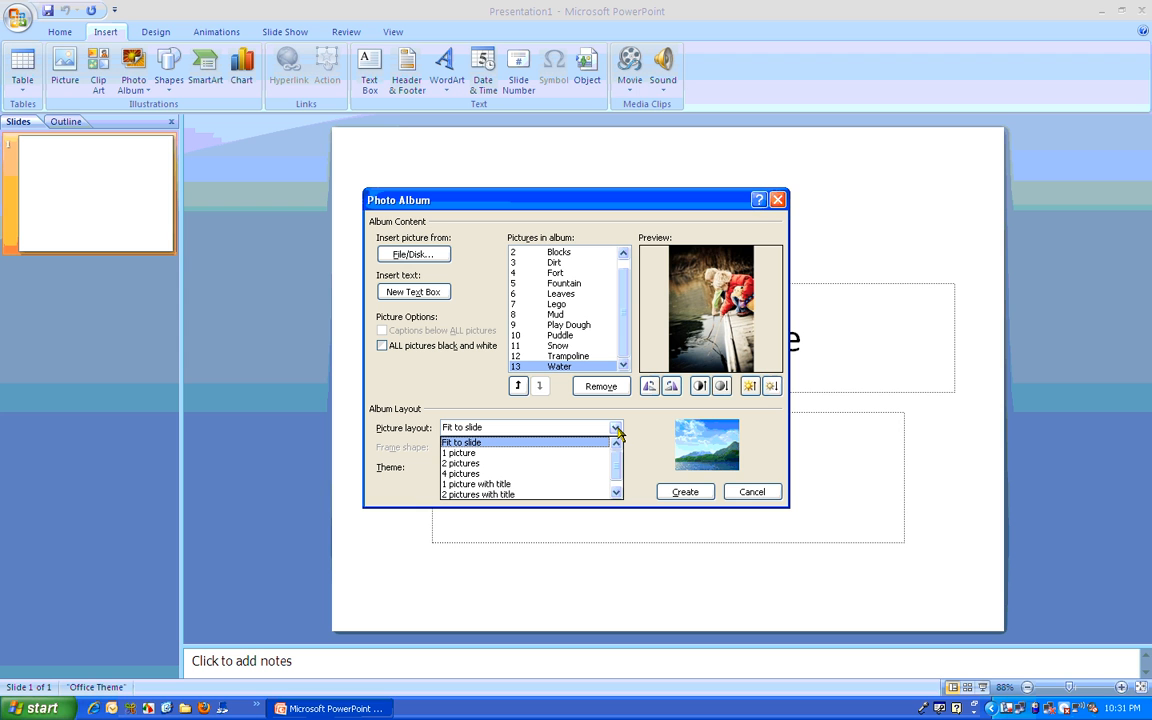
pyautogui.moveTo(618, 459); pyautogui.dragTo(618, 475)
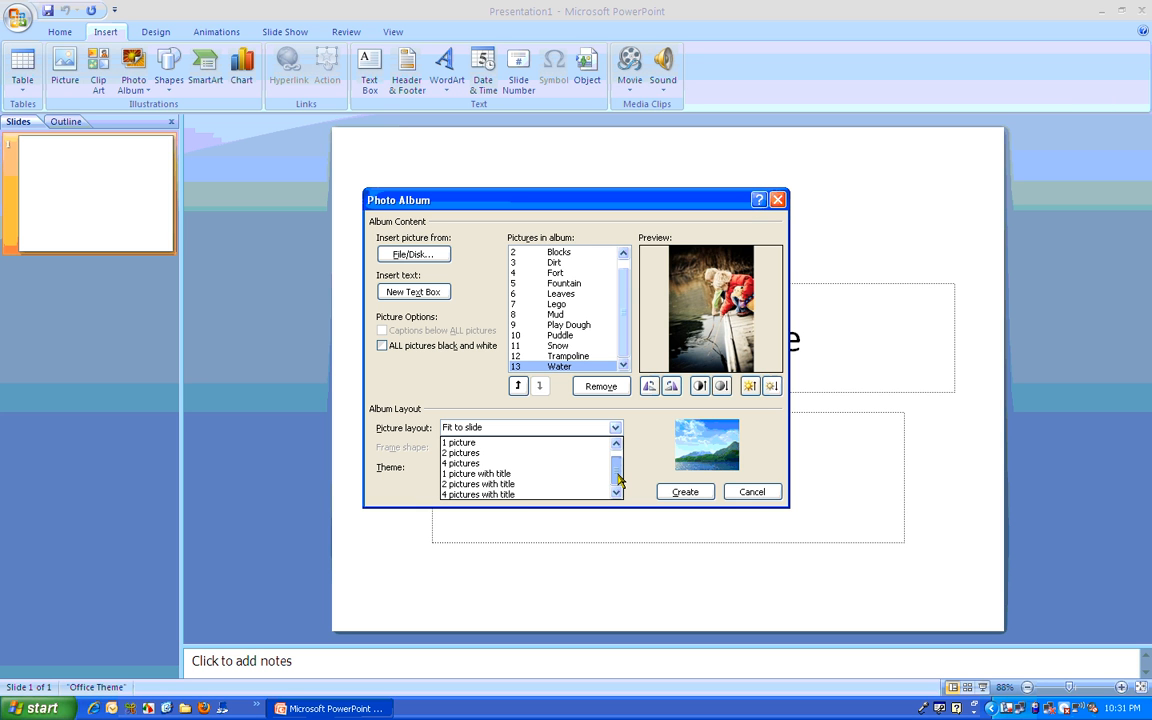
pyautogui.click(562, 484)
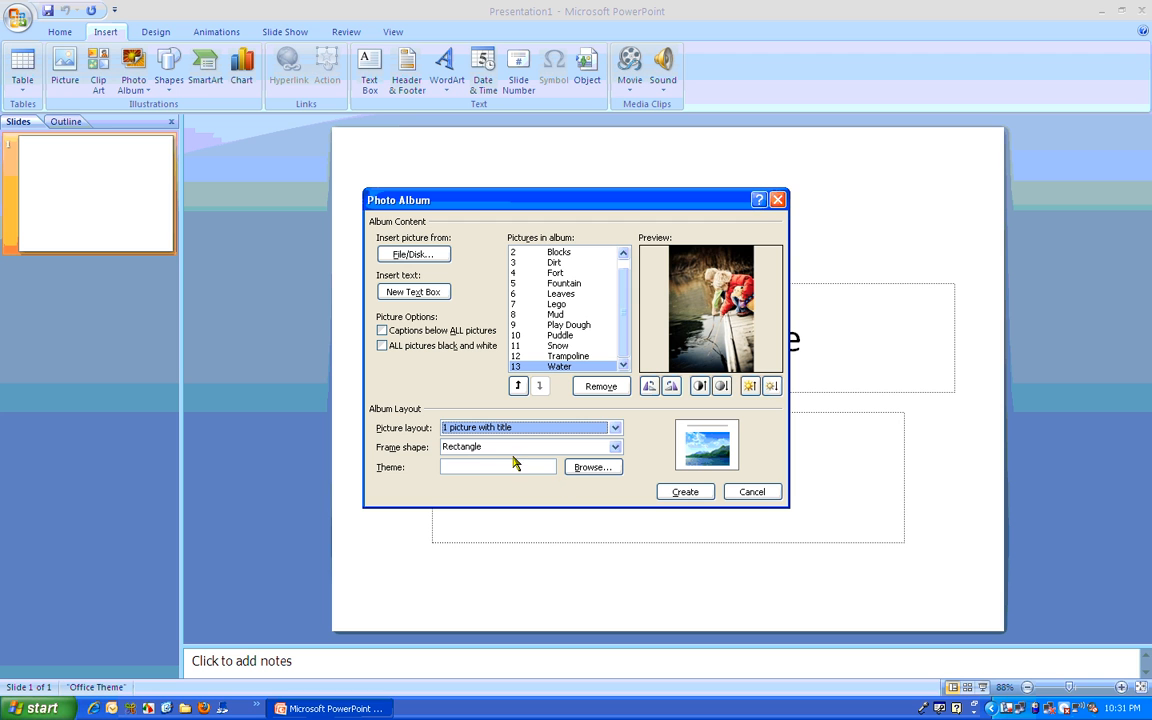
# Step: Try the Rounded Rectangle and Simple Frame, White frame shapes for the album pictures
pyautogui.click(616, 447)
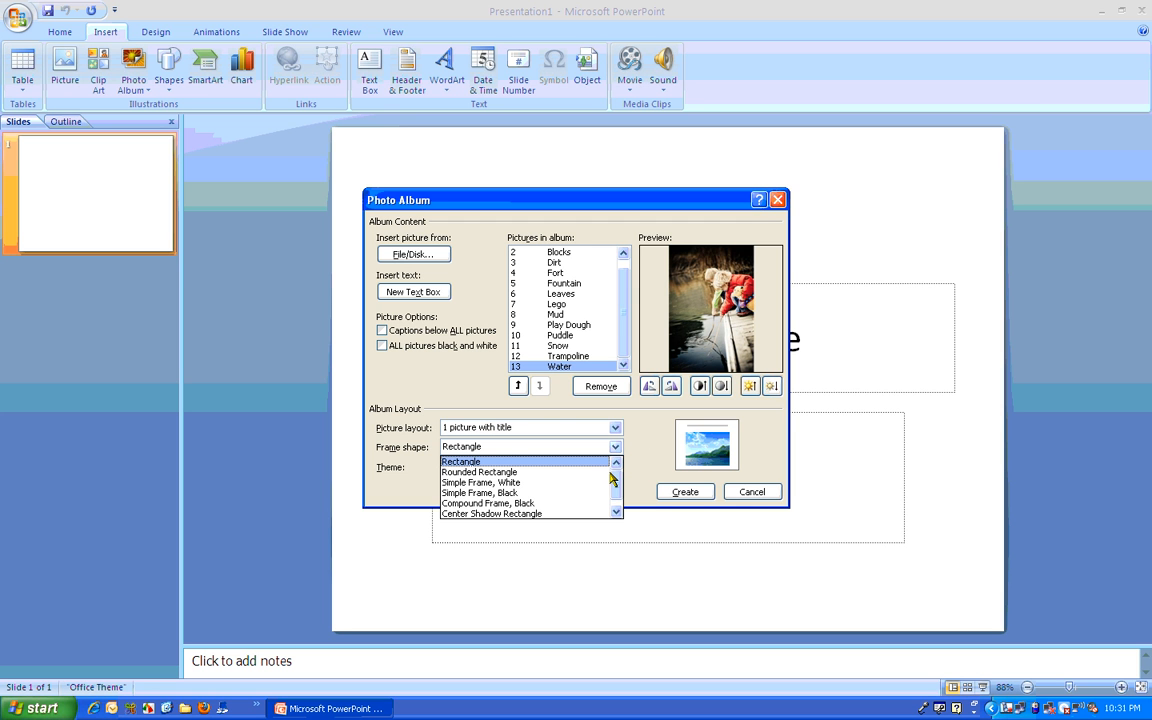
pyautogui.click(598, 472)
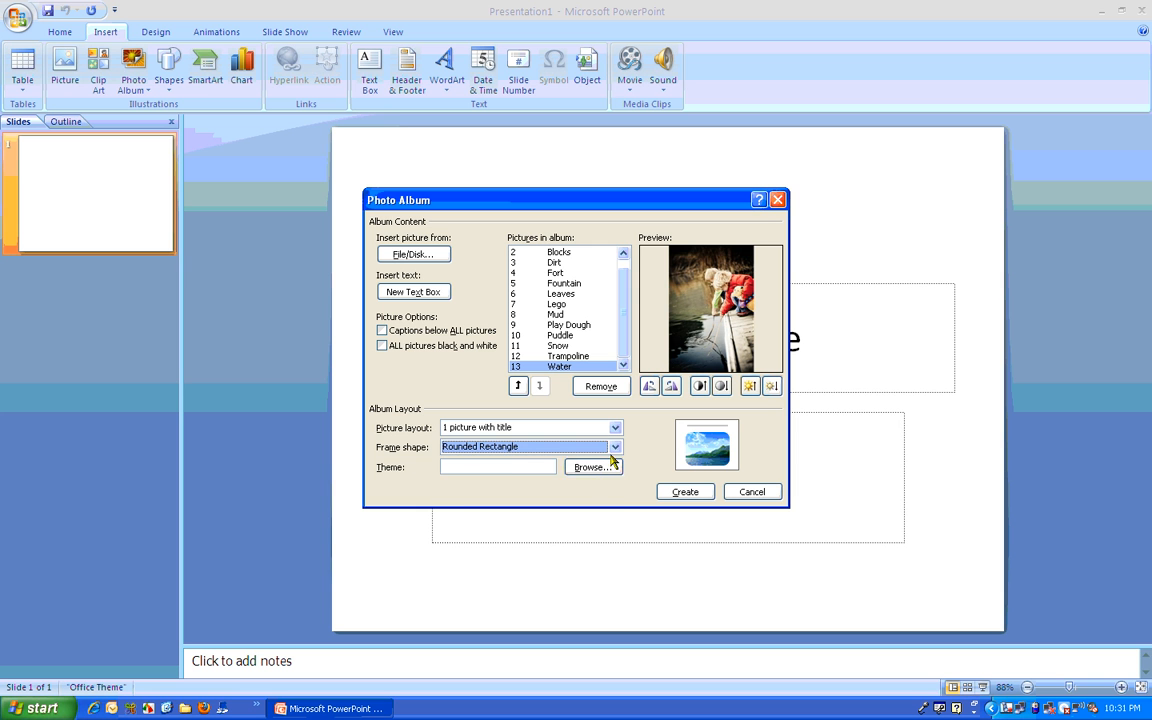
pyautogui.click(615, 449)
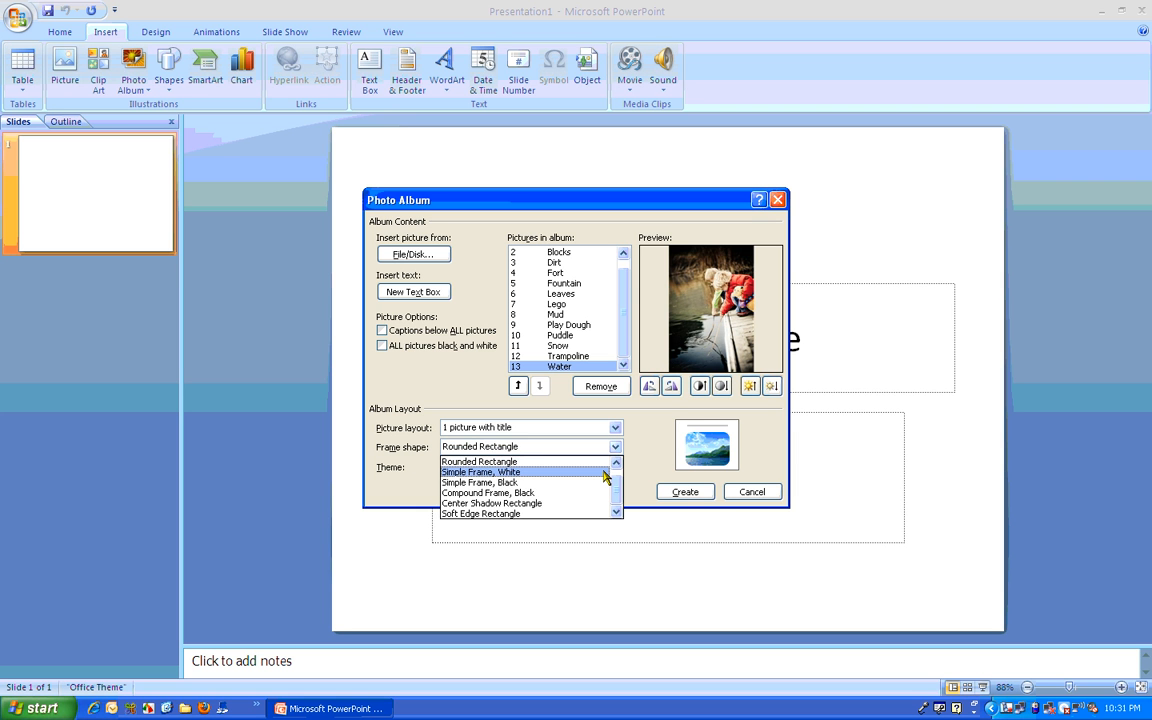
pyautogui.click(605, 474)
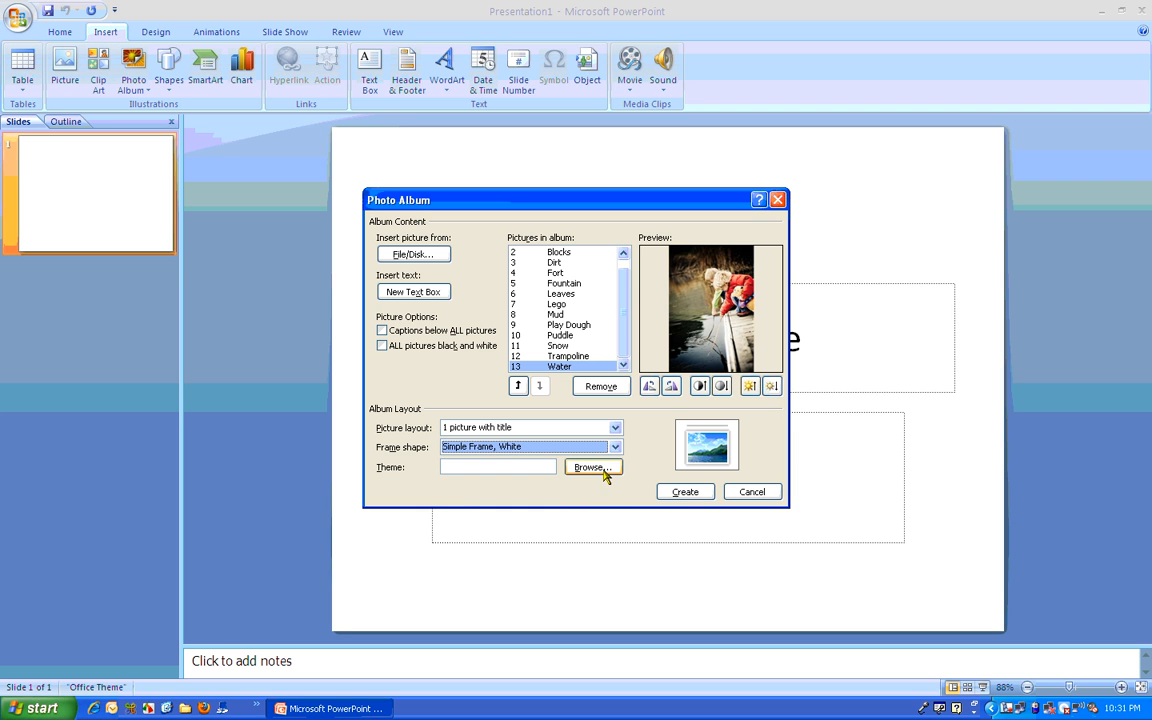
# Step: Set the album's frame shape to Soft Edge Rectangle and create the photo album
pyautogui.click(615, 447)
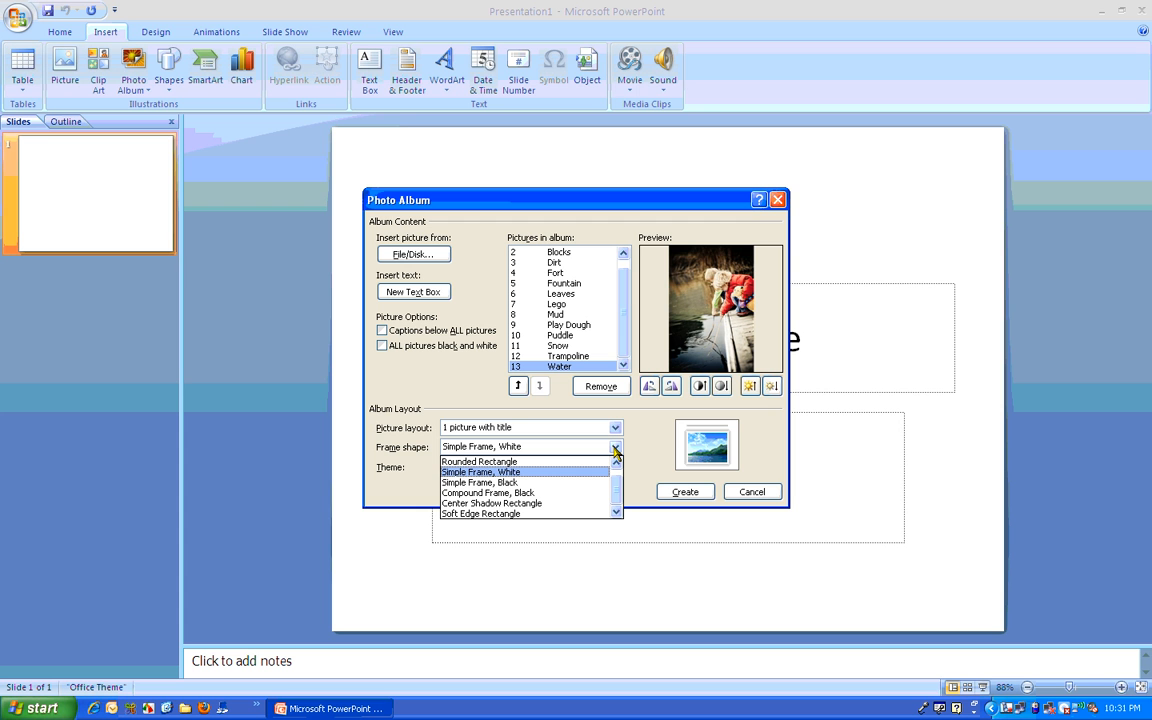
pyautogui.click(586, 516)
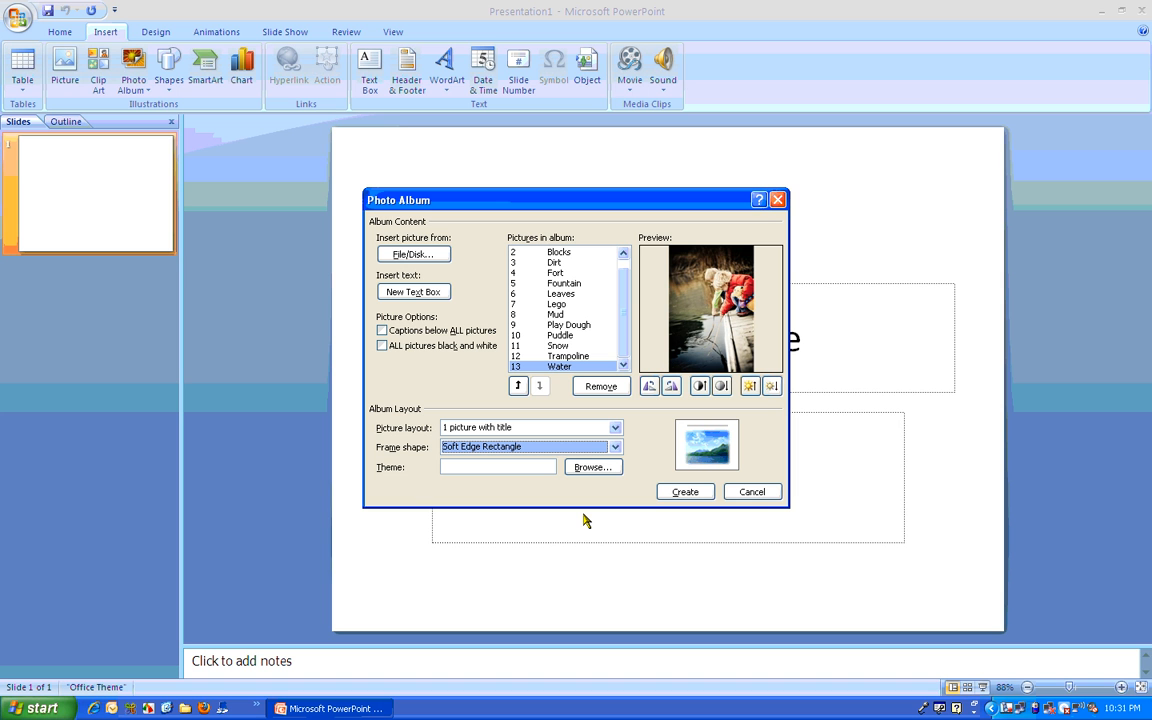
pyautogui.click(686, 492)
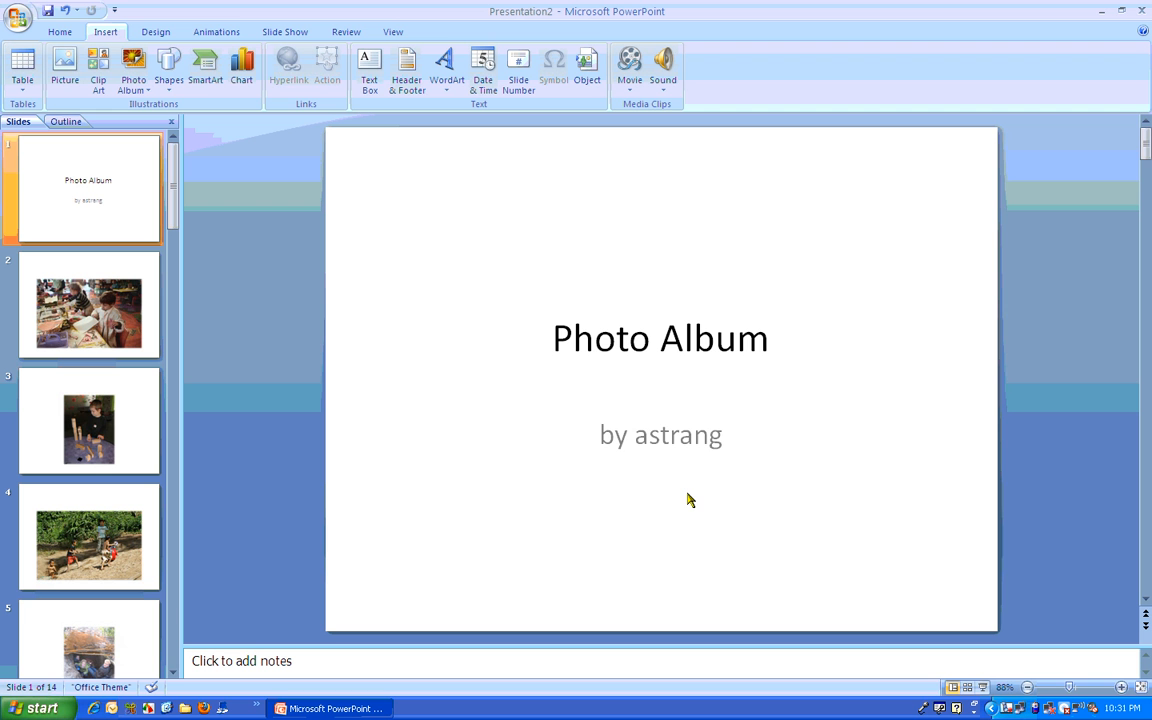
# Step: Look through the first few album slides to check the picture layout and soft-edged frames
pyautogui.click(105, 308)
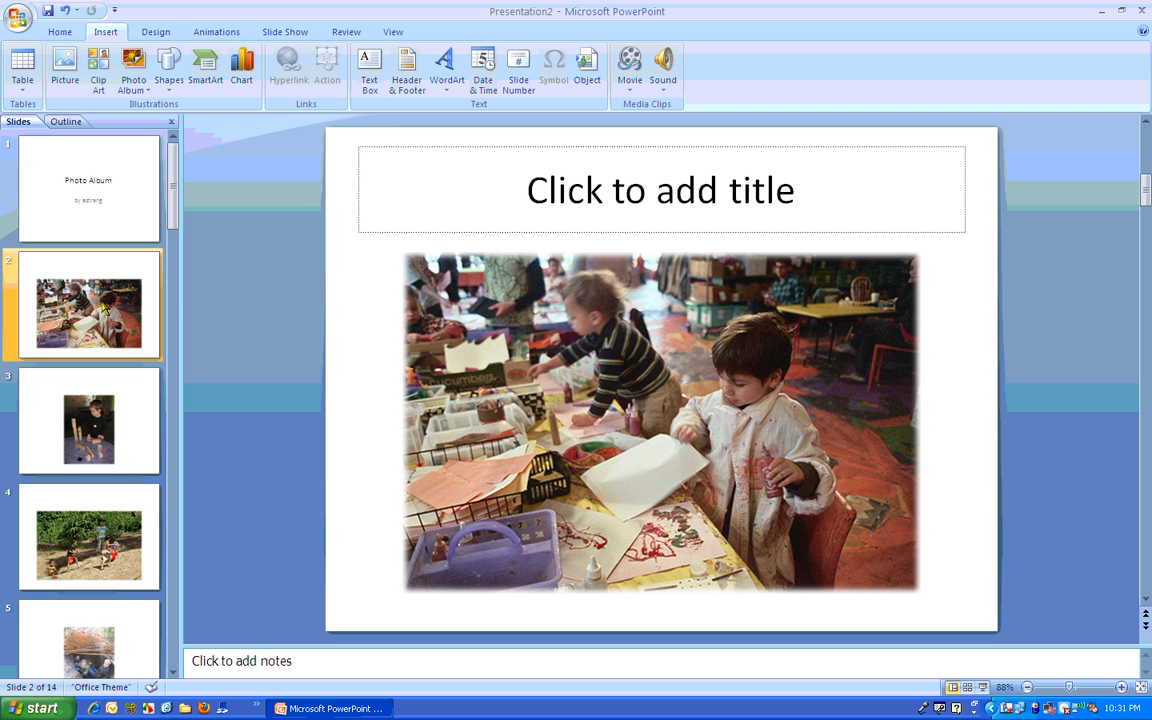
pyautogui.click(95, 201)
pyautogui.click(82, 257)
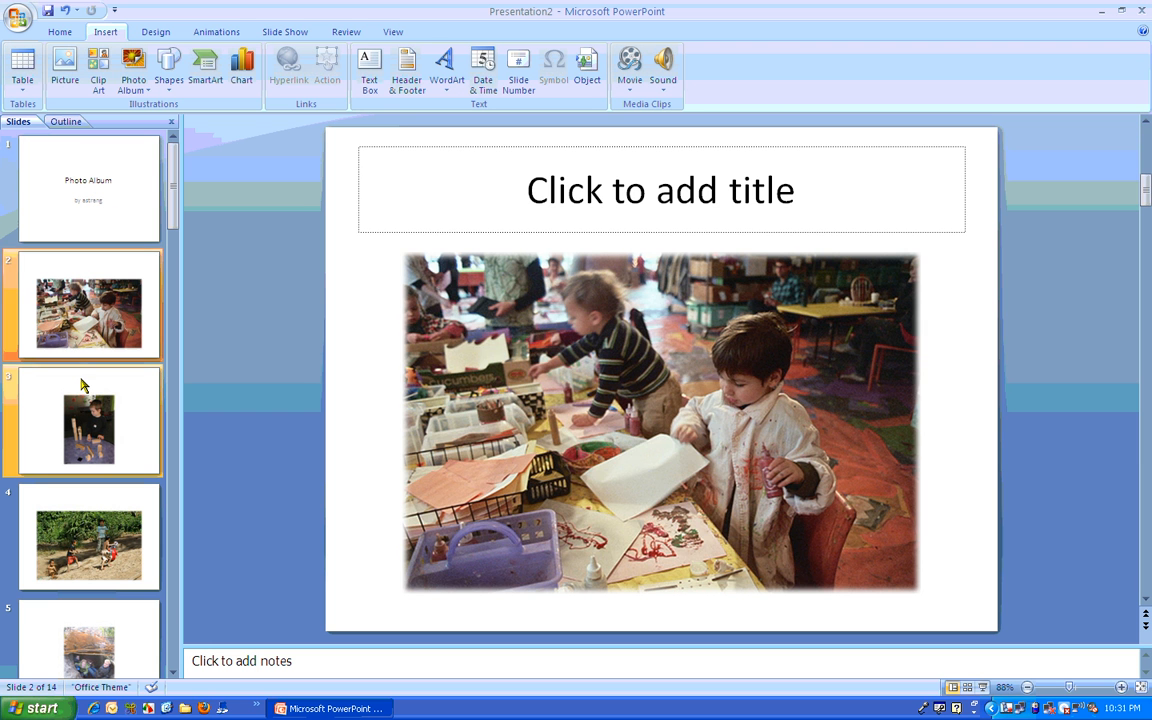
pyautogui.click(82, 385)
pyautogui.click(89, 557)
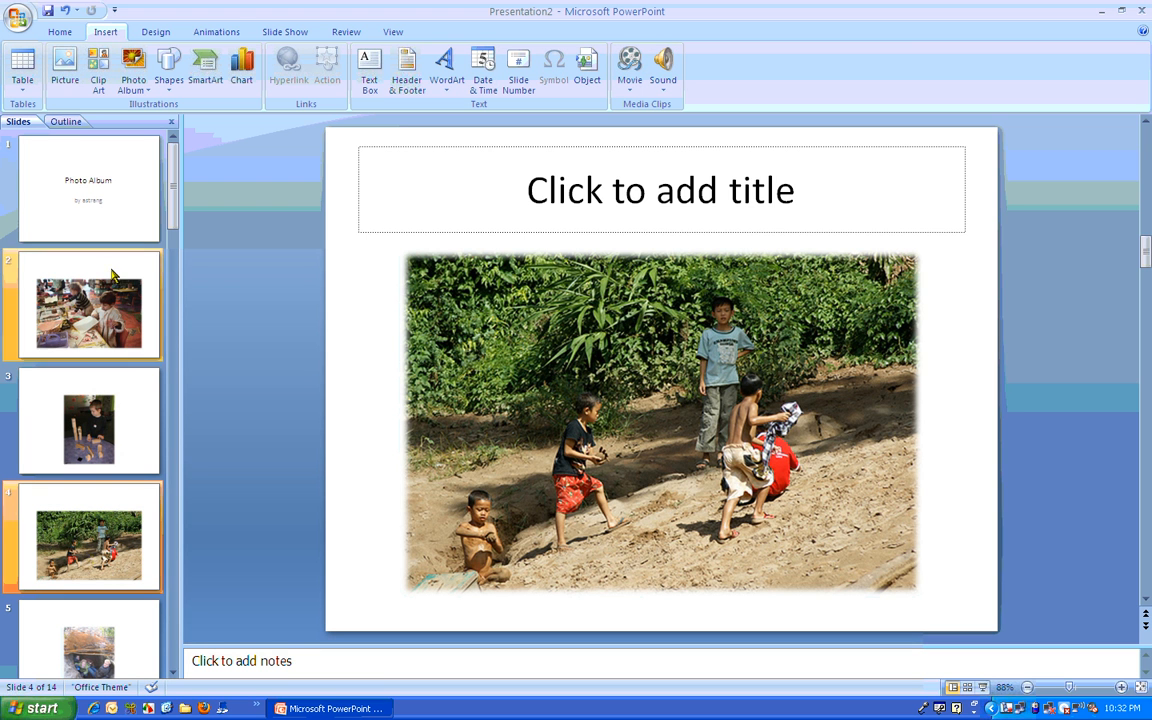
# Step: Replace the title text on the first slide with "Play"
pyautogui.click(108, 150)
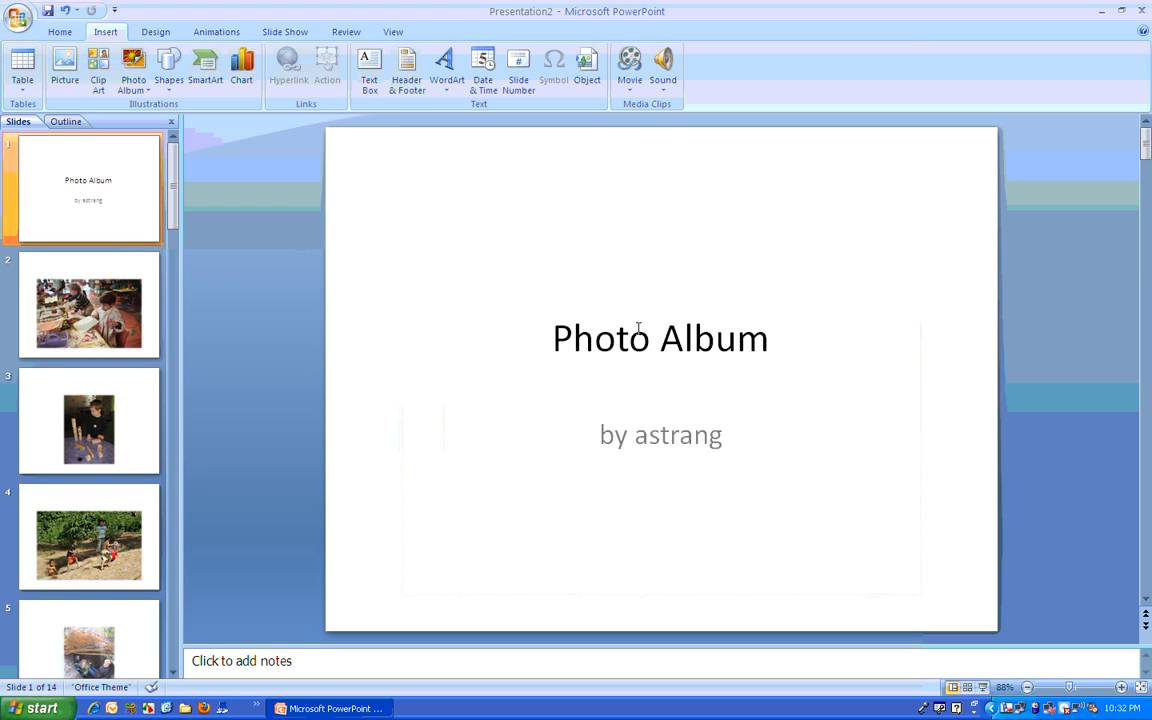
pyautogui.click(570, 337)
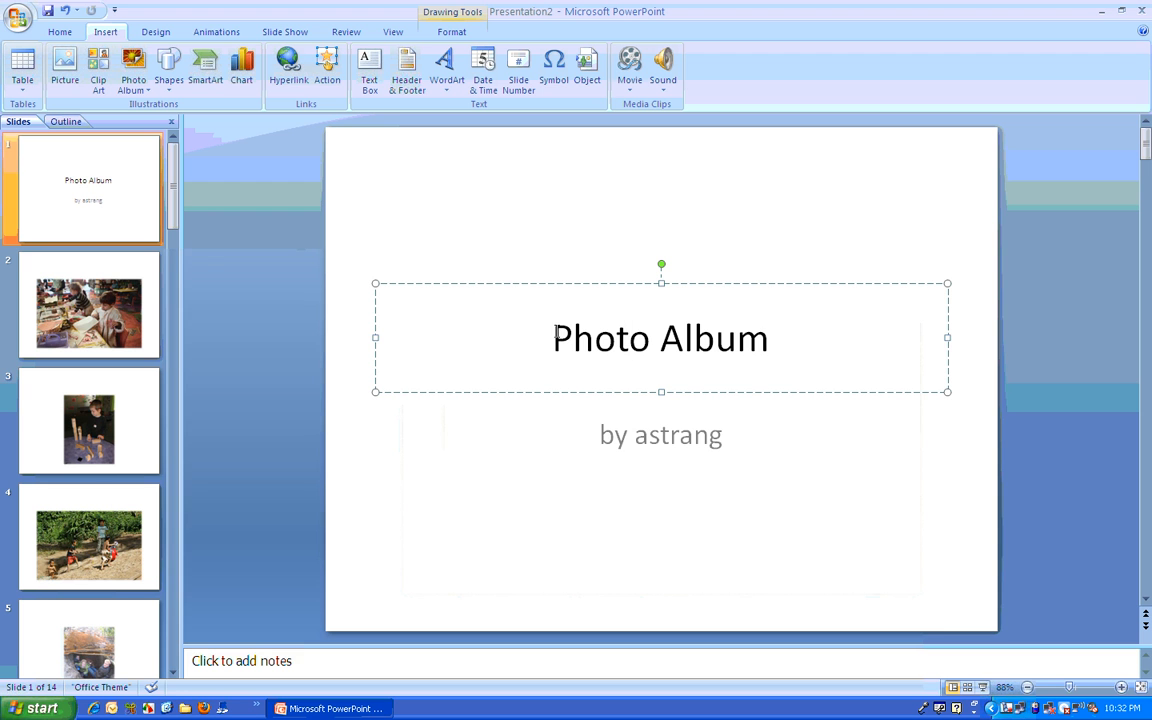
pyautogui.moveTo(560, 338); pyautogui.dragTo(737, 340)
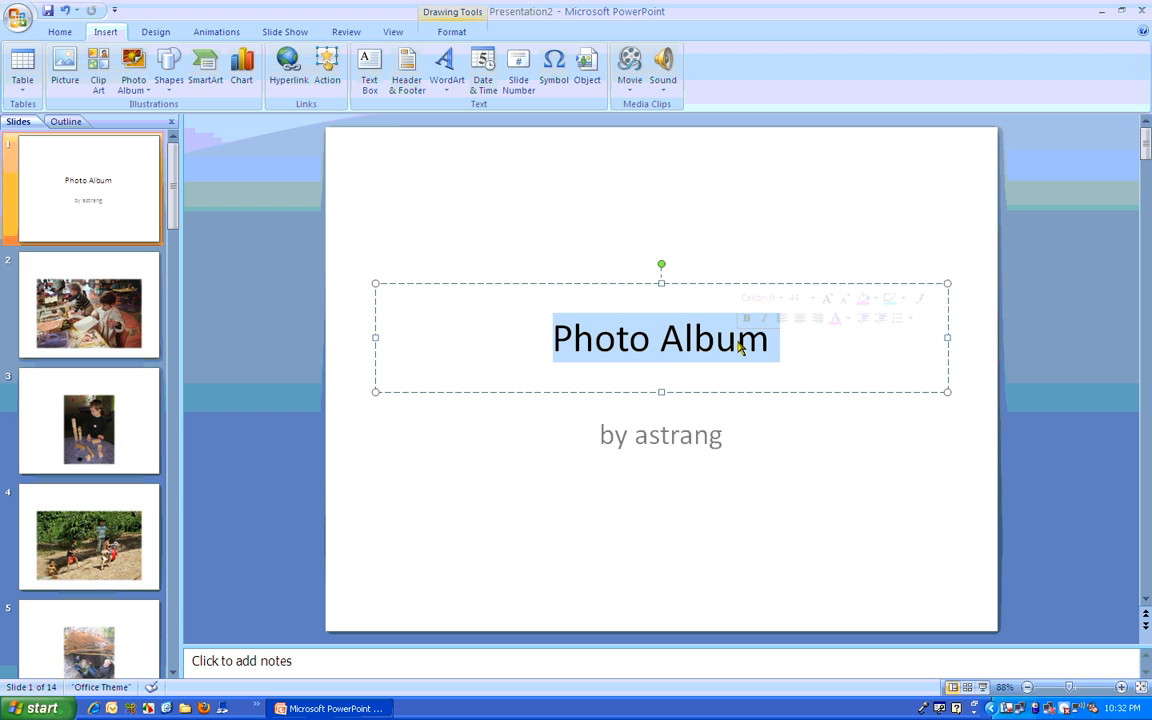
pyautogui.write('Play')
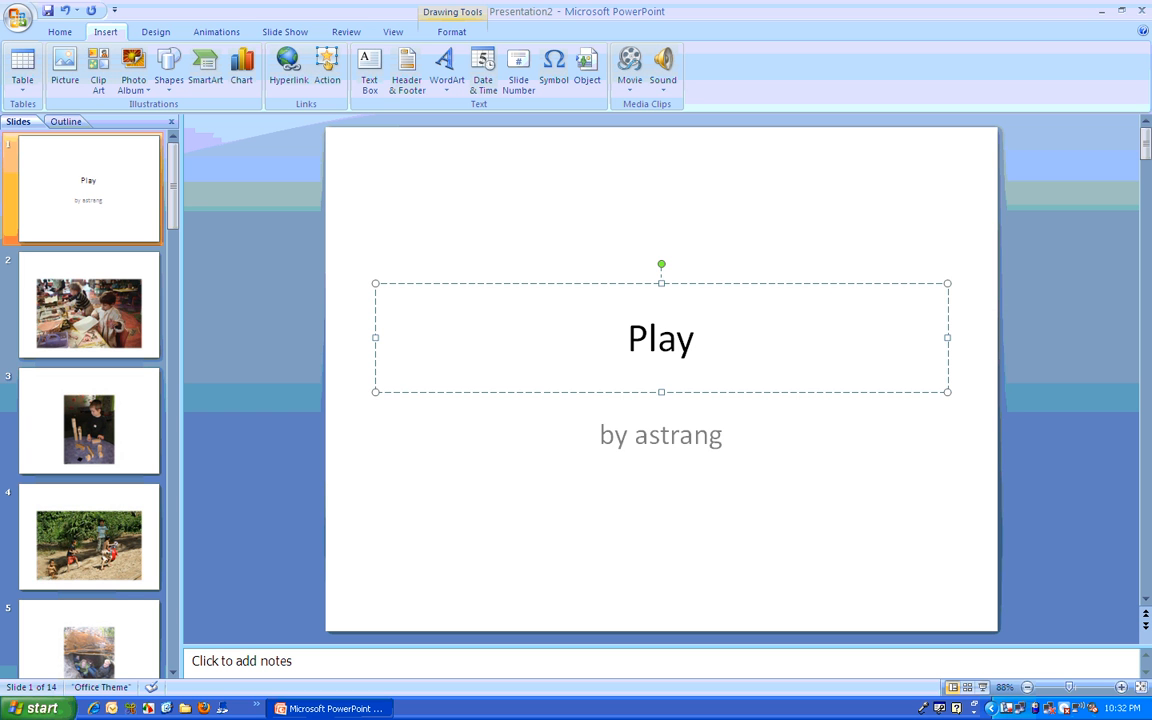
# Step: Replace the user name in the title slide's subtitle with the author's full name, keeping "by" in front
pyautogui.moveTo(722, 435); pyautogui.dragTo(640, 430)
pyautogui.write('Anita')
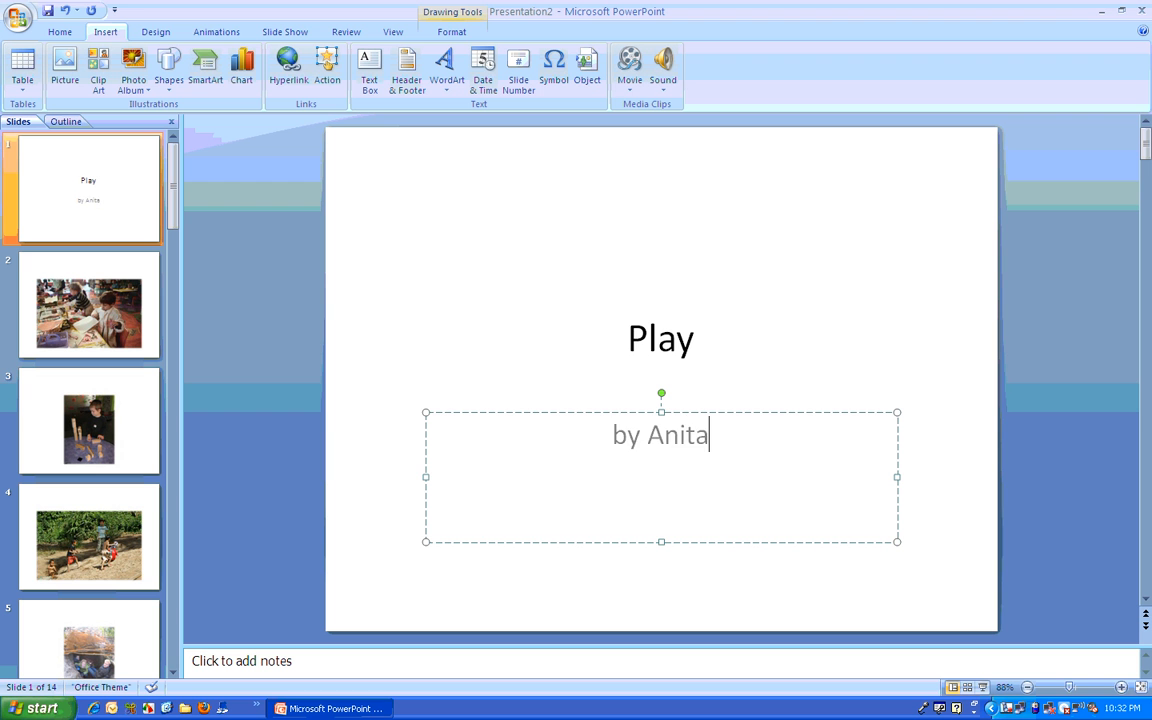
pyautogui.write(' Strang')
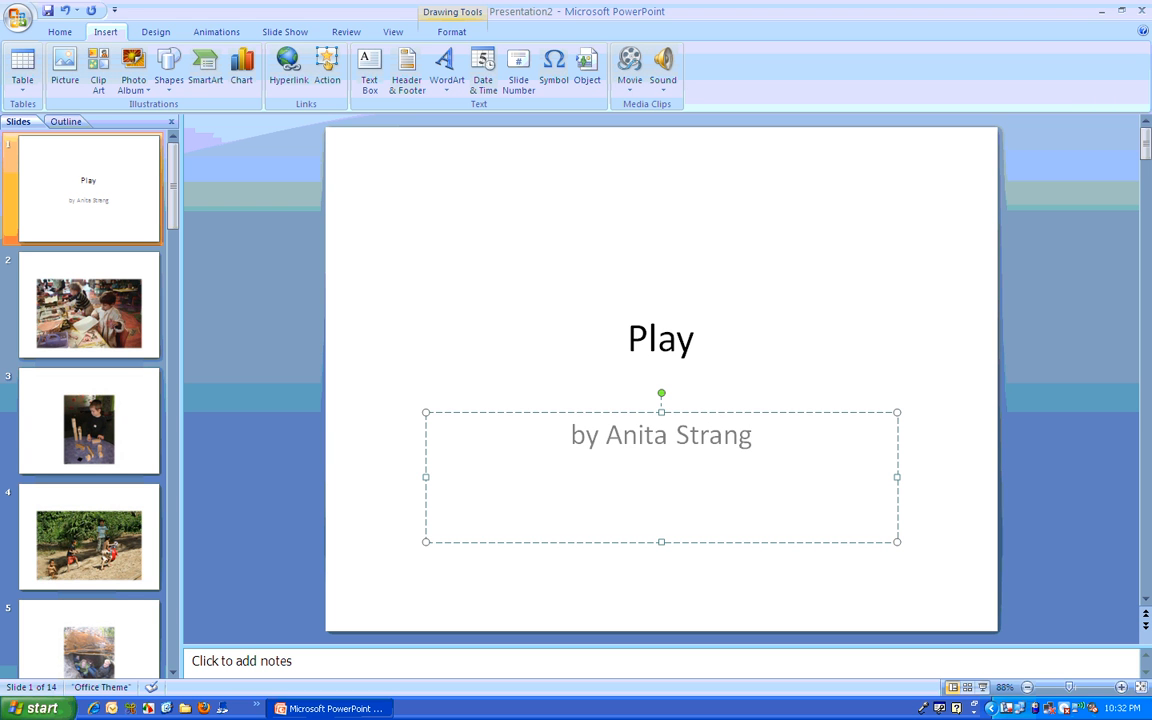
pyautogui.click(455, 312)
pyautogui.click(764, 200)
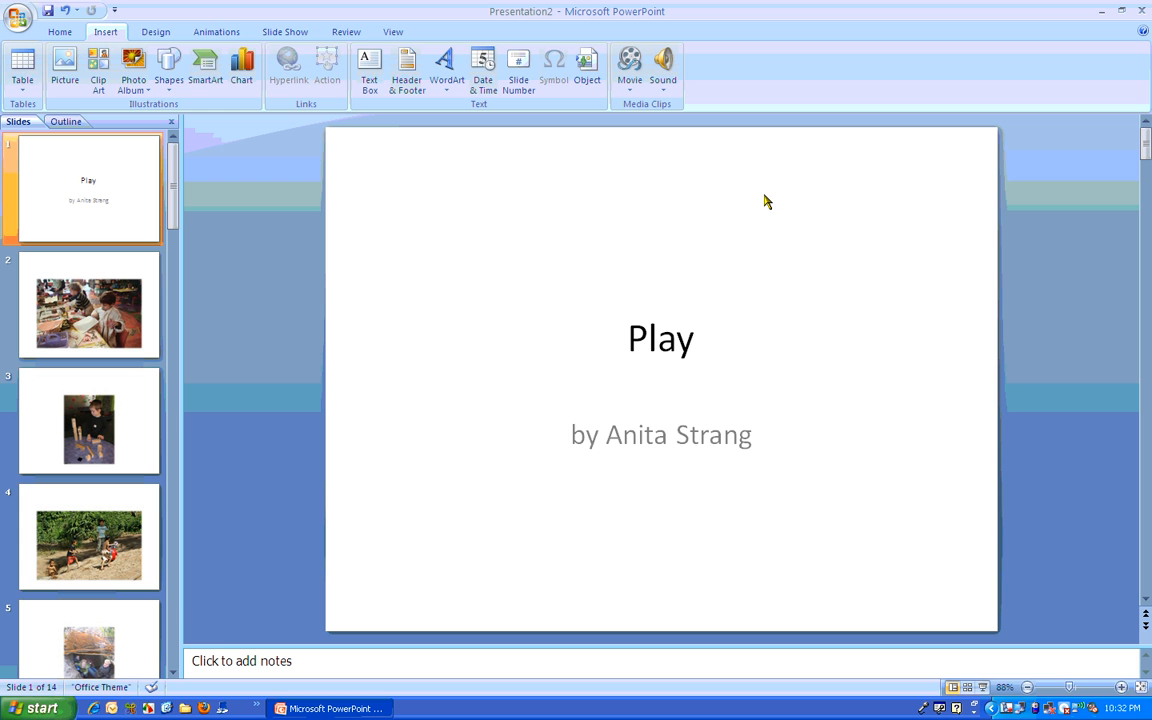
# Step: Apply the Apex theme to all slides of the photo album
pyautogui.click(155, 33)
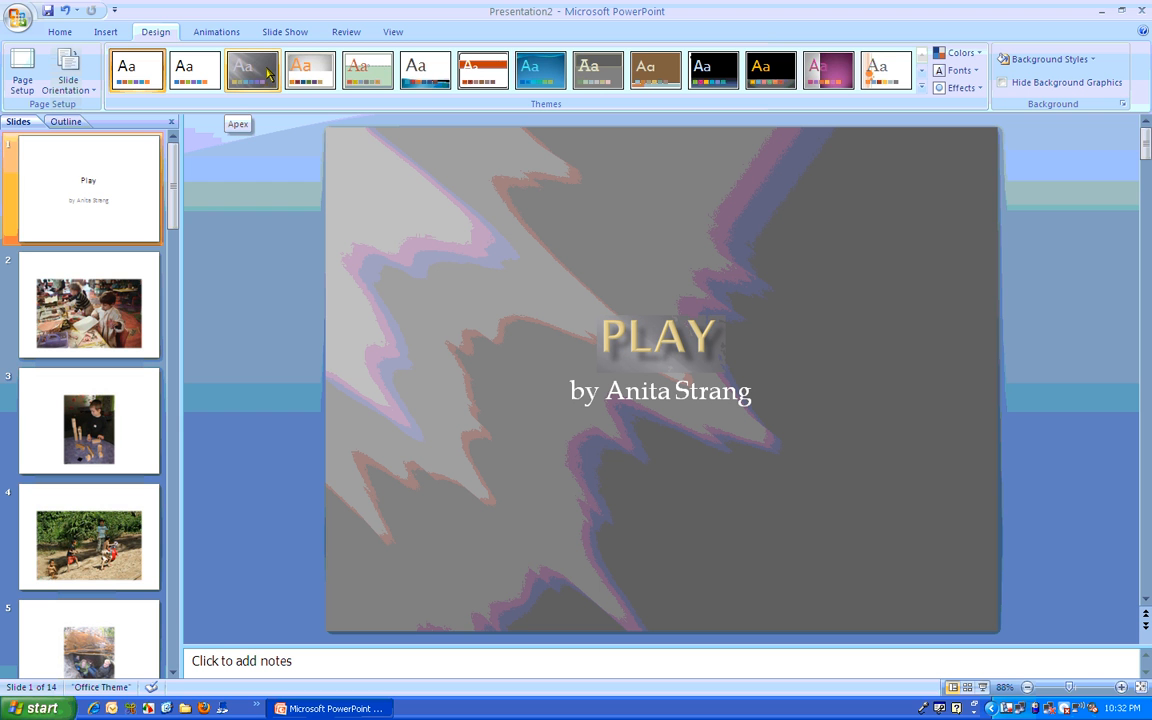
pyautogui.click(268, 72)
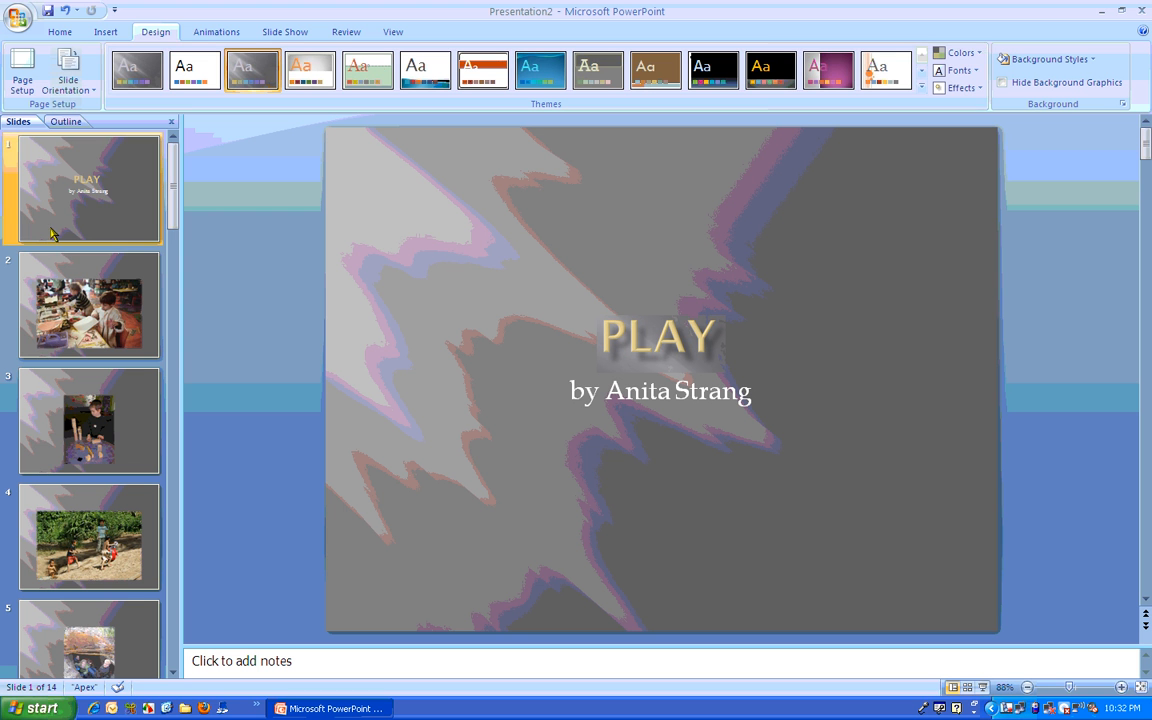
# Step: On slide 2, move the title placeholder to the bottom of the slide and shift the picture up above it
pyautogui.click(78, 298)
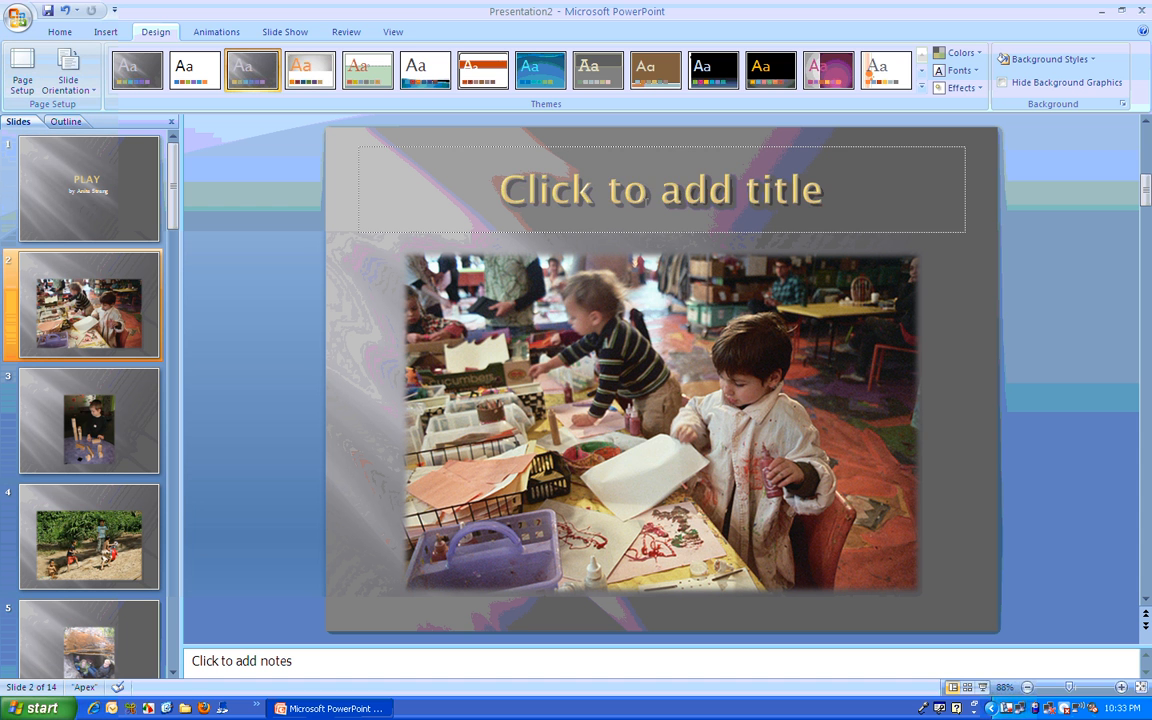
pyautogui.click(646, 198)
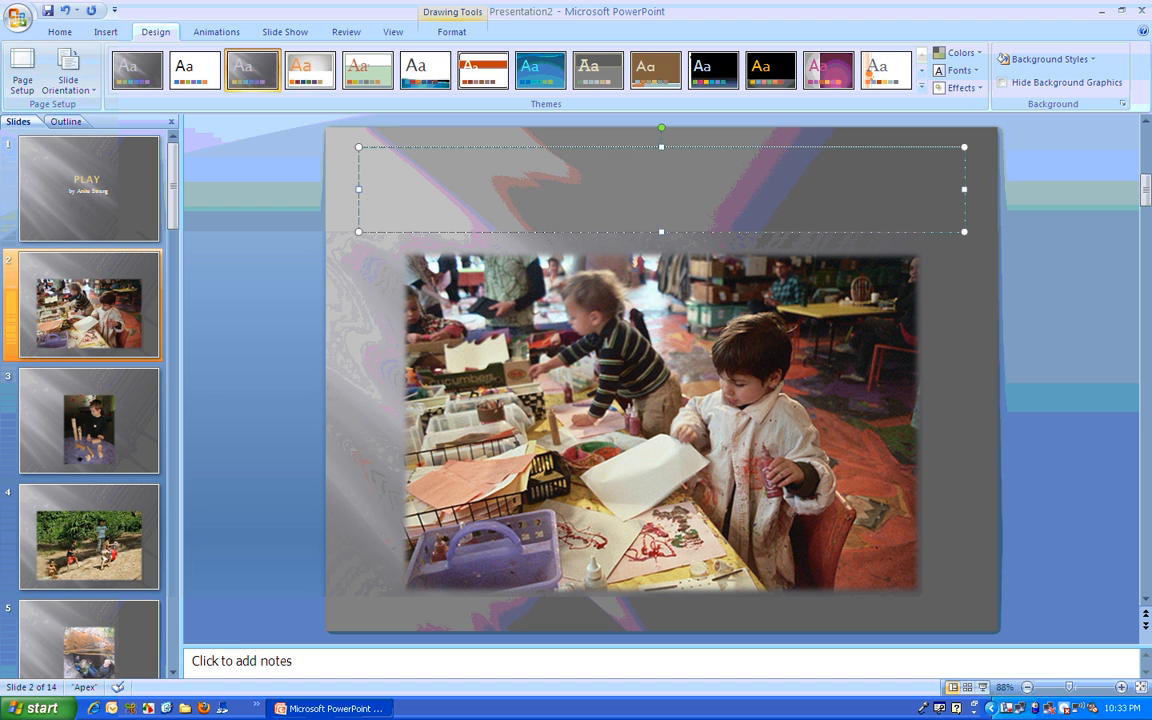
pyautogui.click(567, 149)
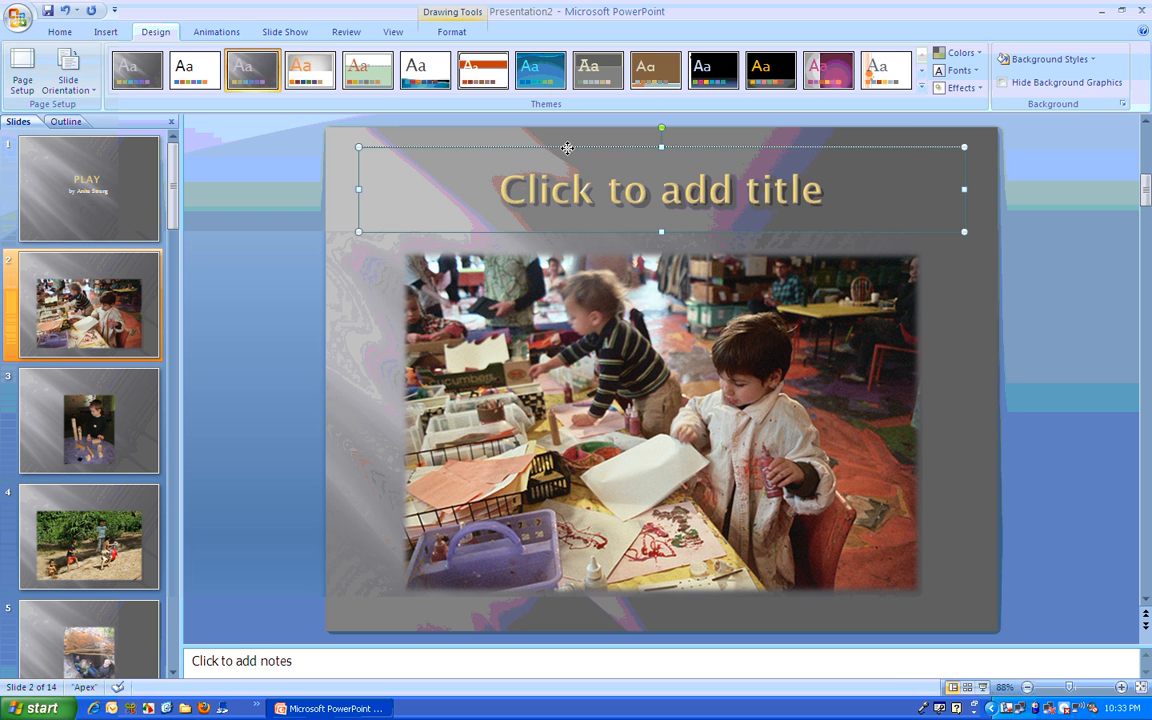
pyautogui.moveTo(567, 148); pyautogui.dragTo(562, 518)
pyautogui.moveTo(576, 382); pyautogui.dragTo(637, 334)
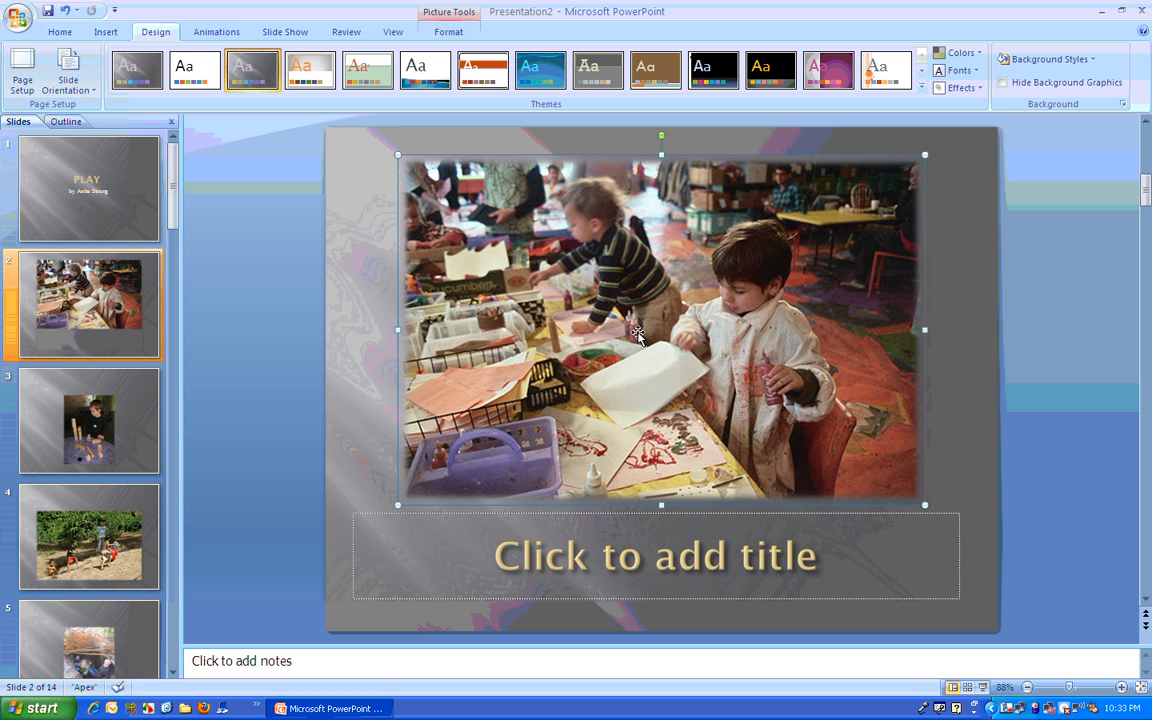
pyautogui.click(970, 354)
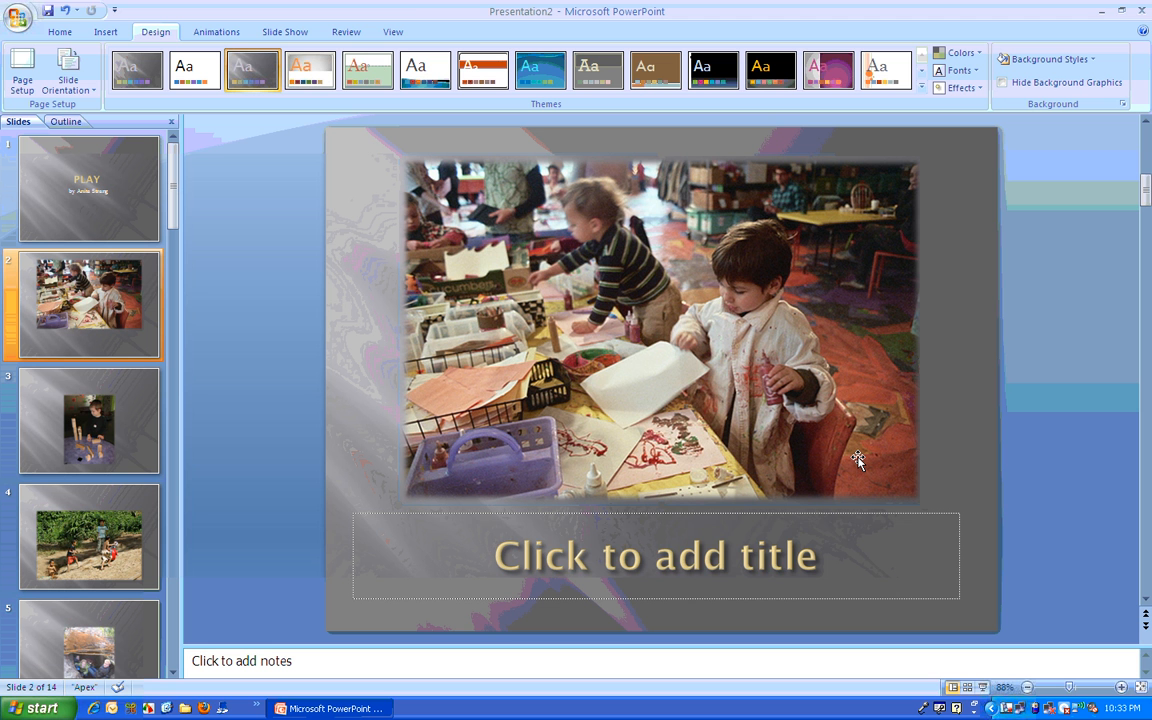
# Step: Enter "Kids play with art materials." as the title under the picture on slide 2
pyautogui.click(793, 569)
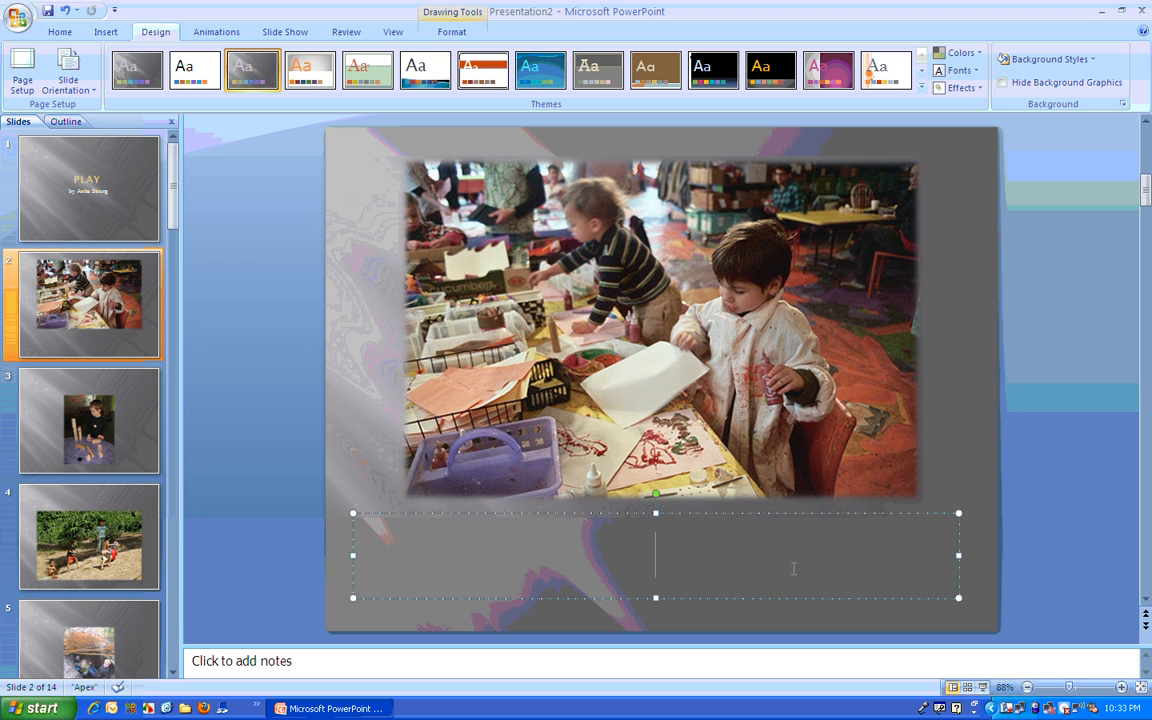
pyautogui.write('K')
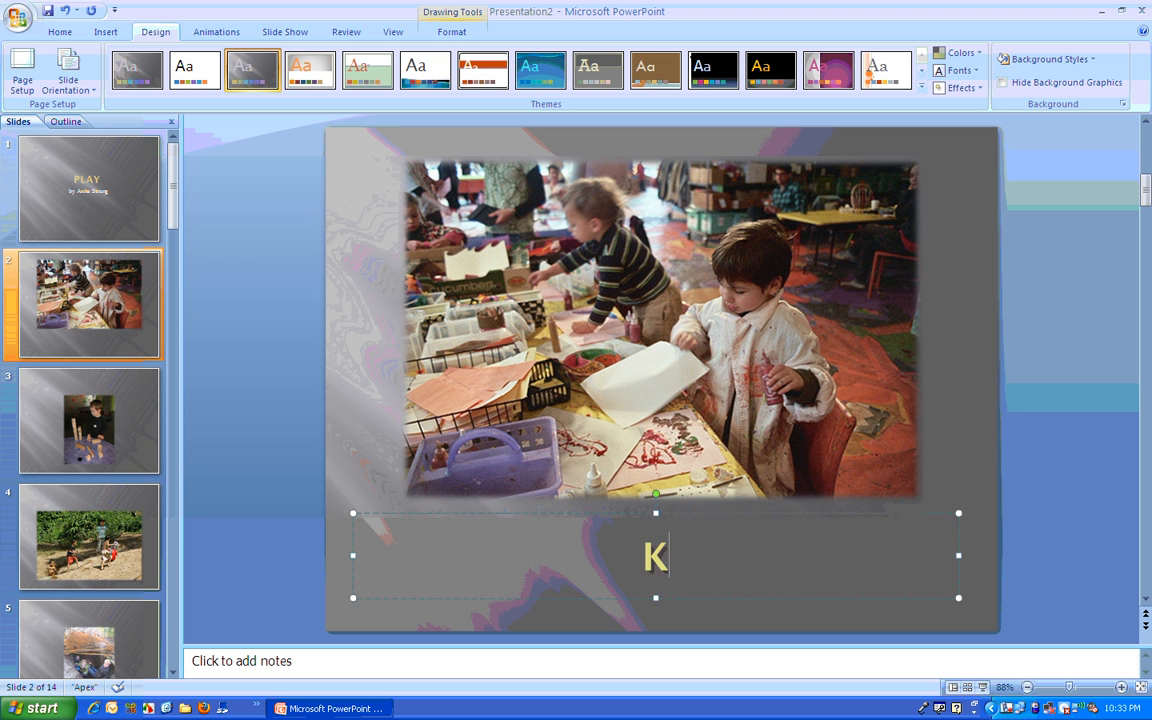
pyautogui.write('ids play wi')
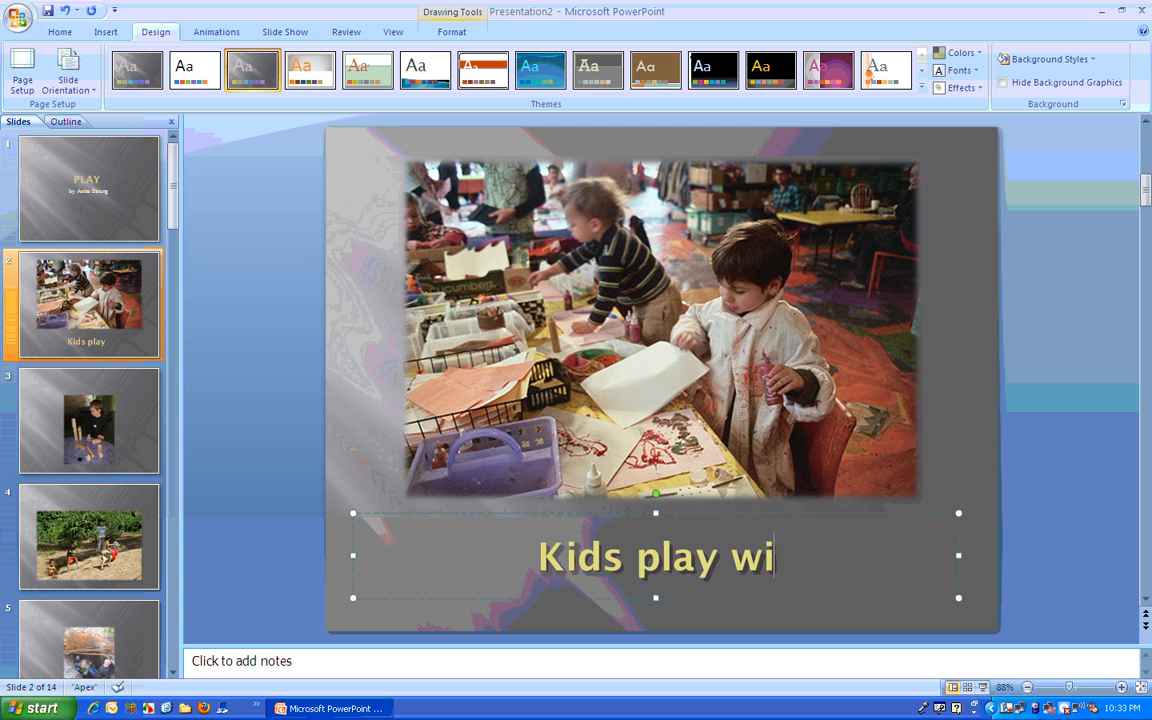
pyautogui.write('th art mater')
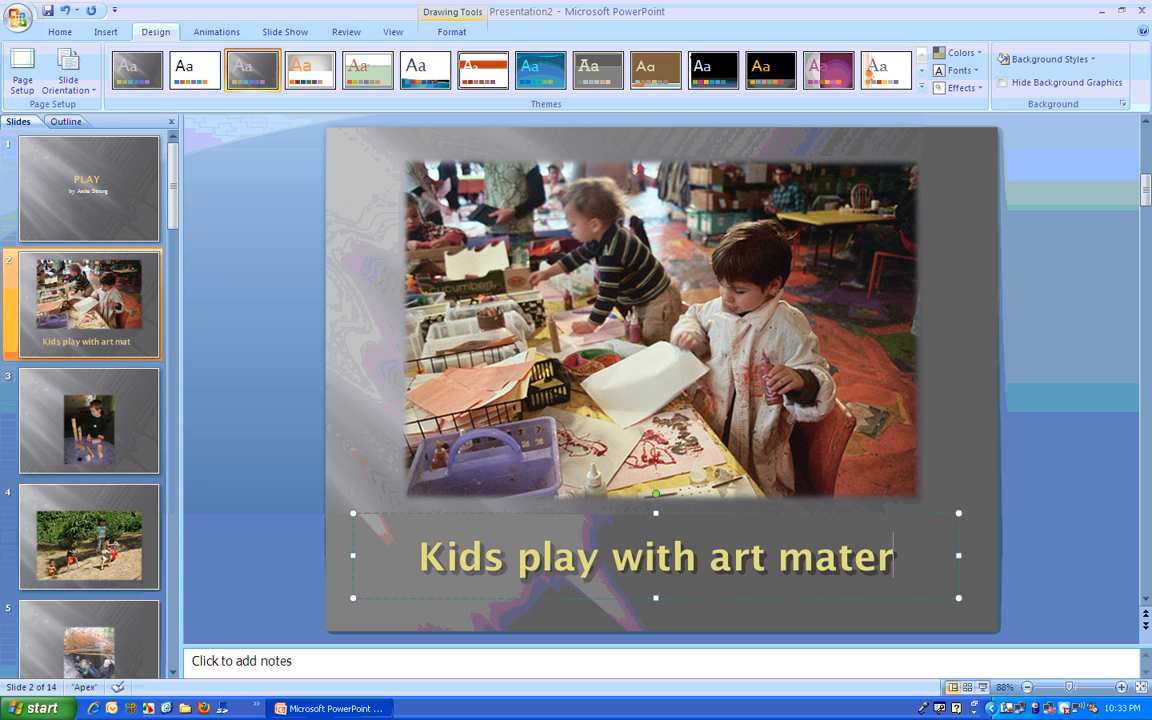
pyautogui.write('ials.')
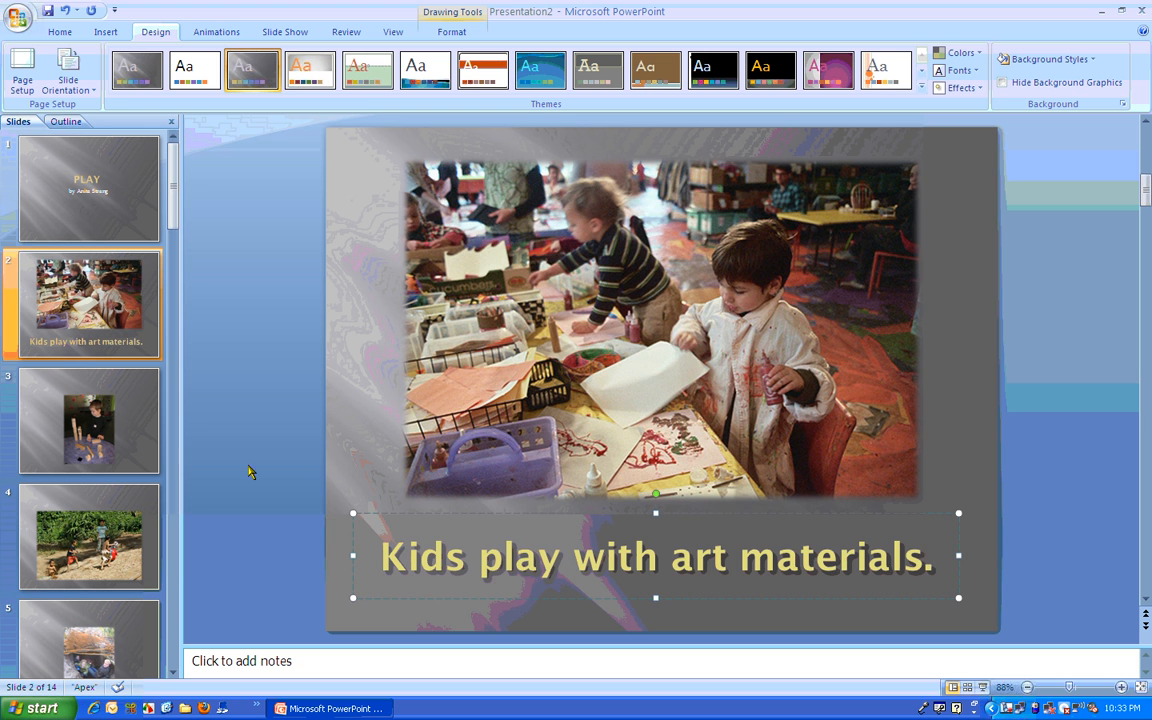
# Step: On slide 3, place the title placeholder near the bottom edge and move the block-building picture up above it
pyautogui.click(90, 420)
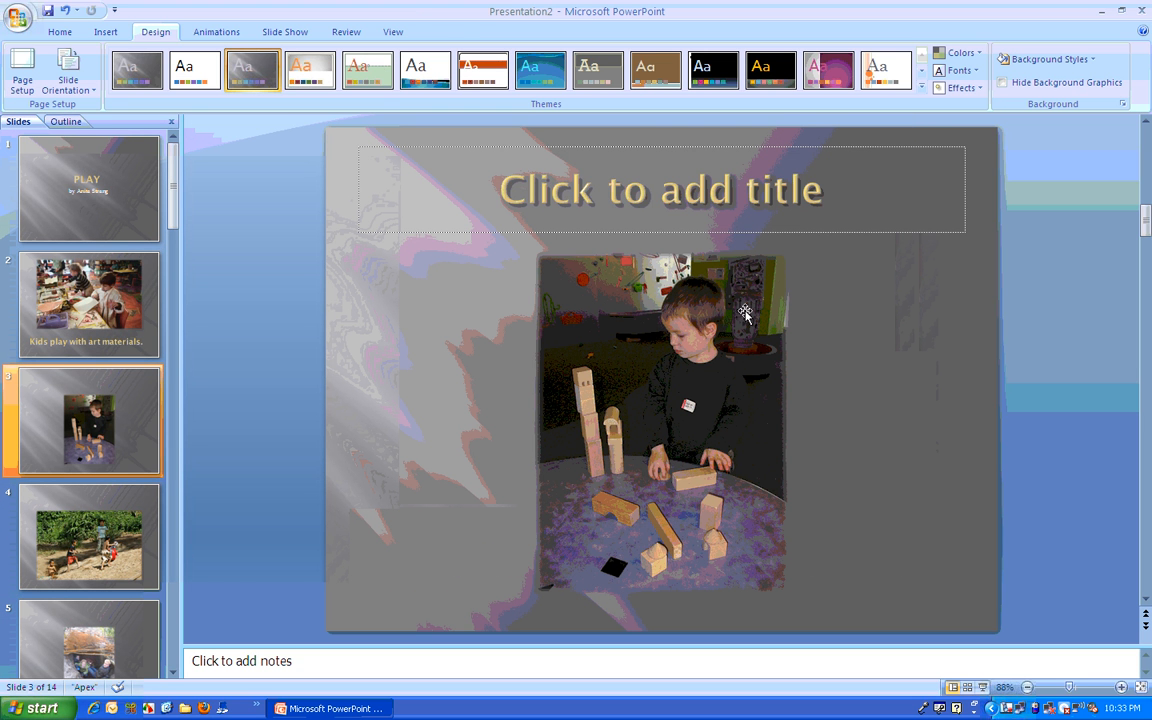
pyautogui.click(751, 176)
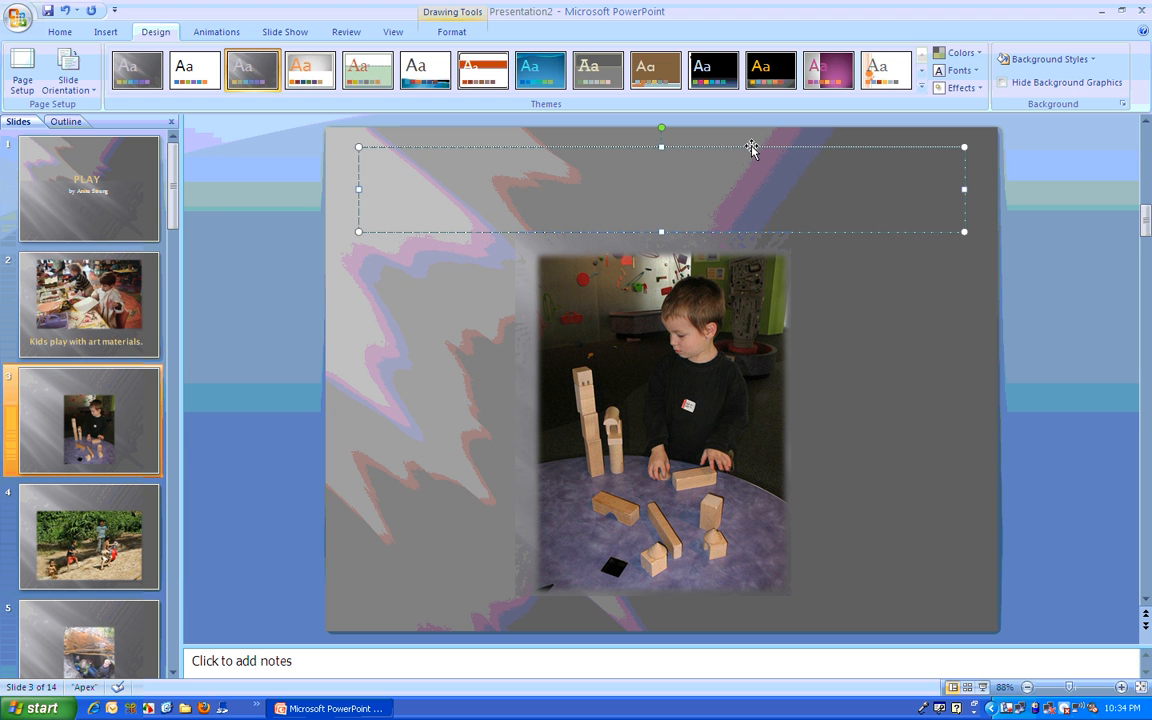
pyautogui.click(751, 147)
pyautogui.moveTo(751, 146); pyautogui.dragTo(763, 514)
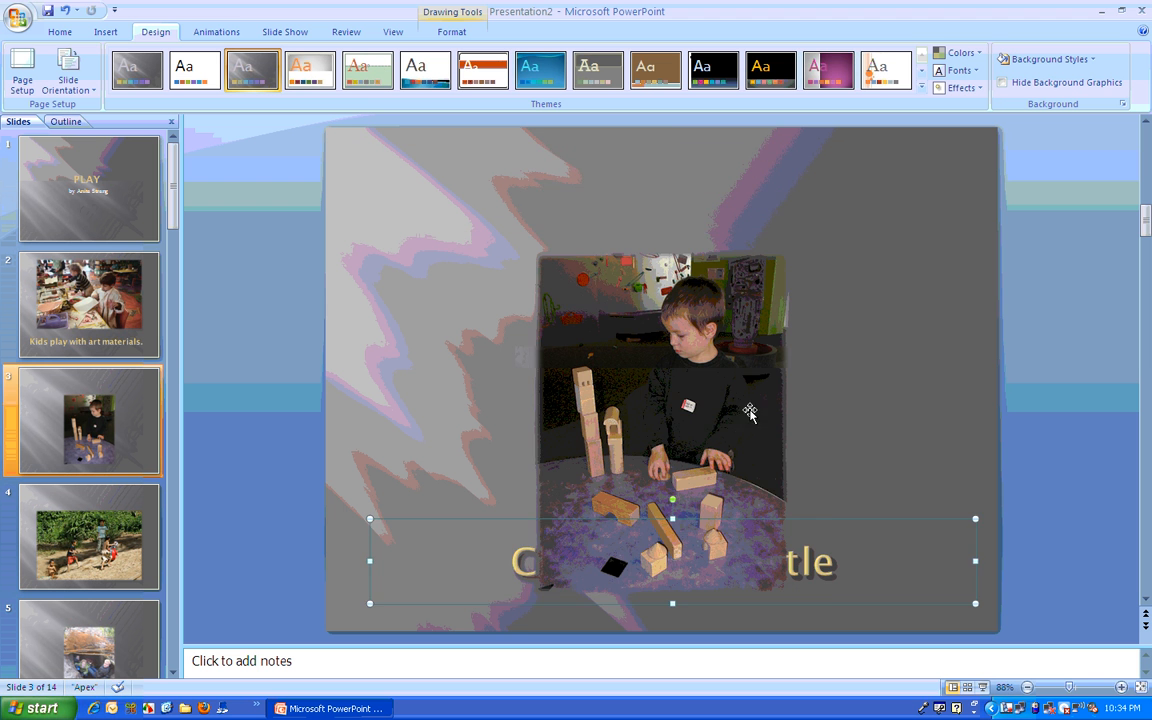
pyautogui.moveTo(730, 456); pyautogui.dragTo(733, 360)
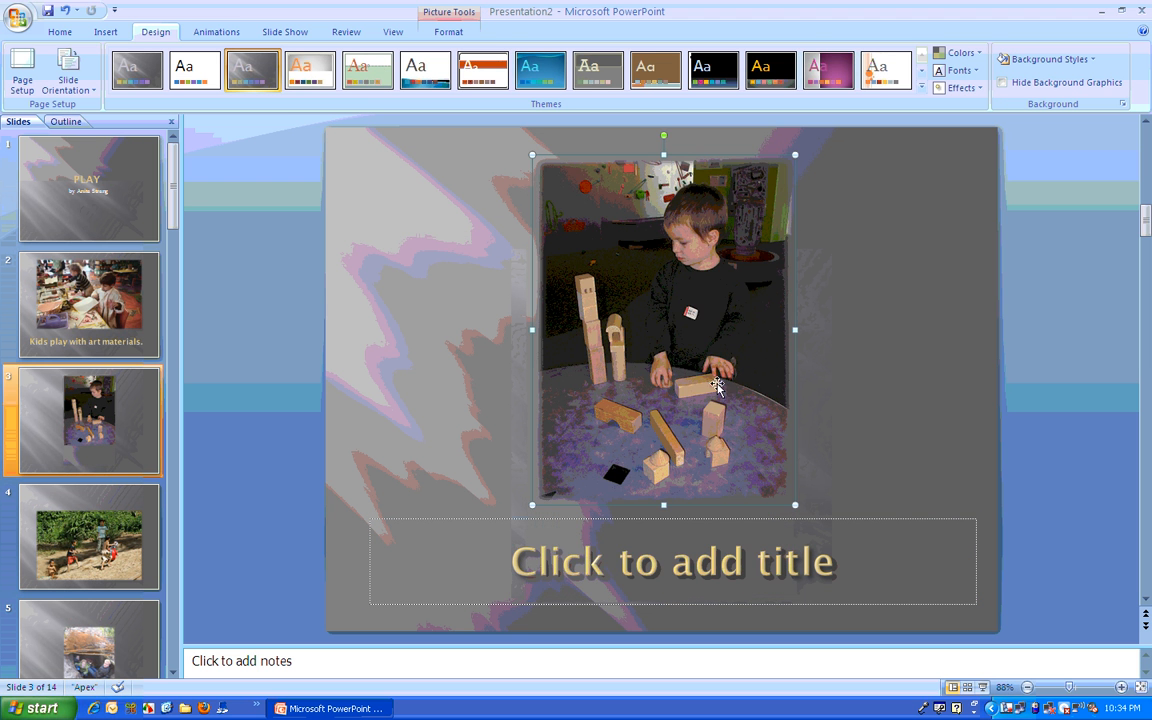
# Step: Enter "Kids like to play with blocks." as the title under the picture on slide 3
pyautogui.click(670, 563)
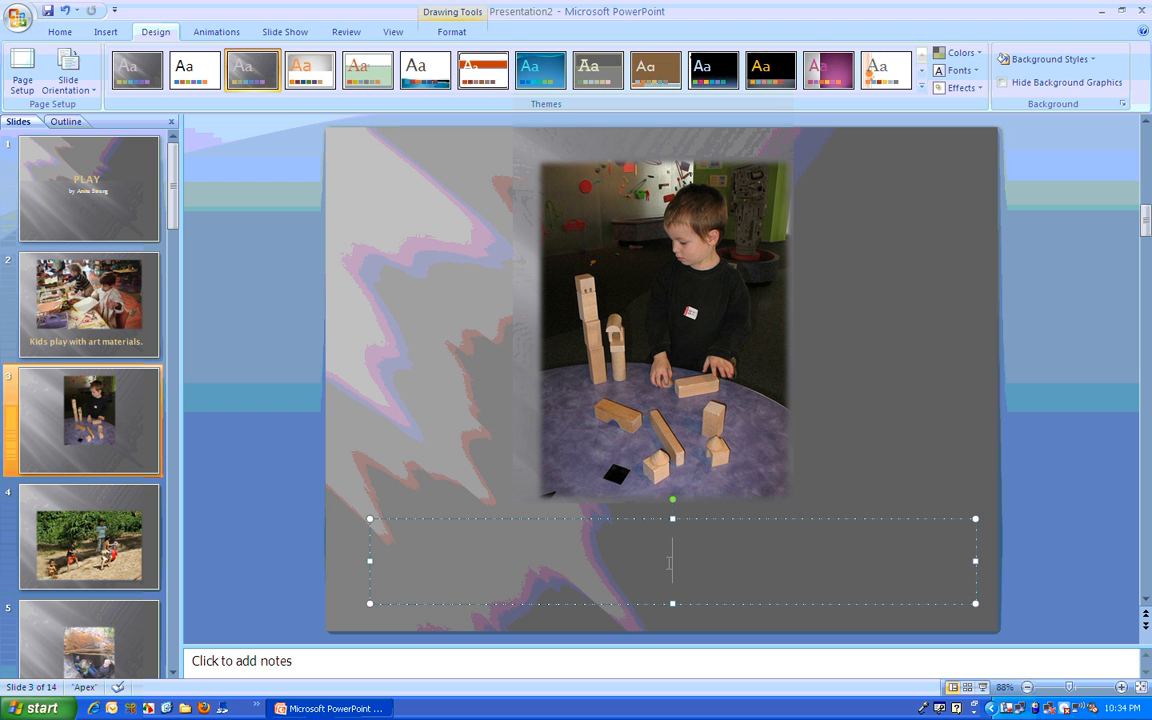
pyautogui.write('Kids like to ')
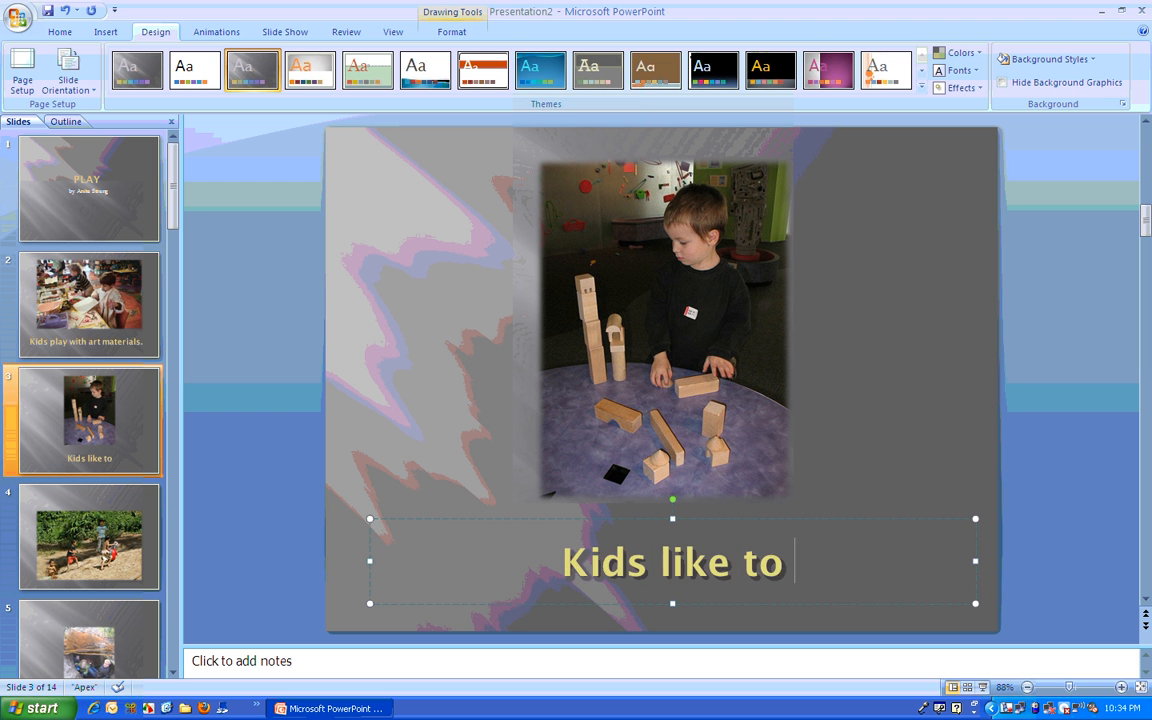
pyautogui.write('play with bl')
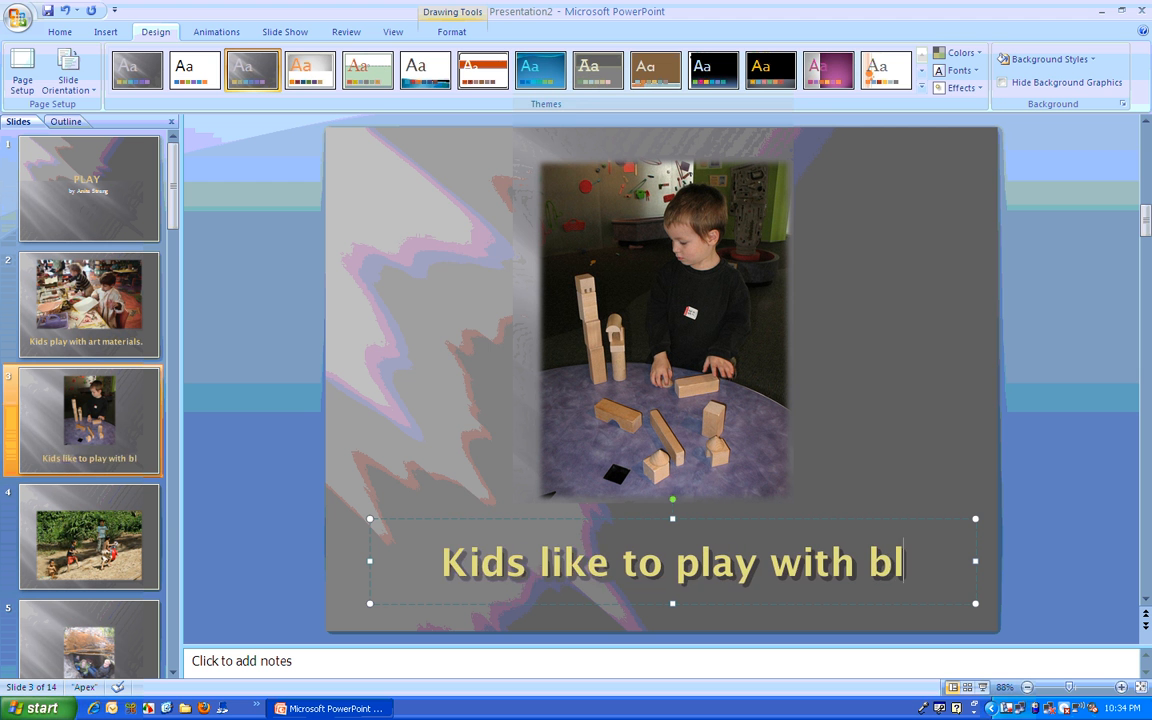
pyautogui.write('ocks.')
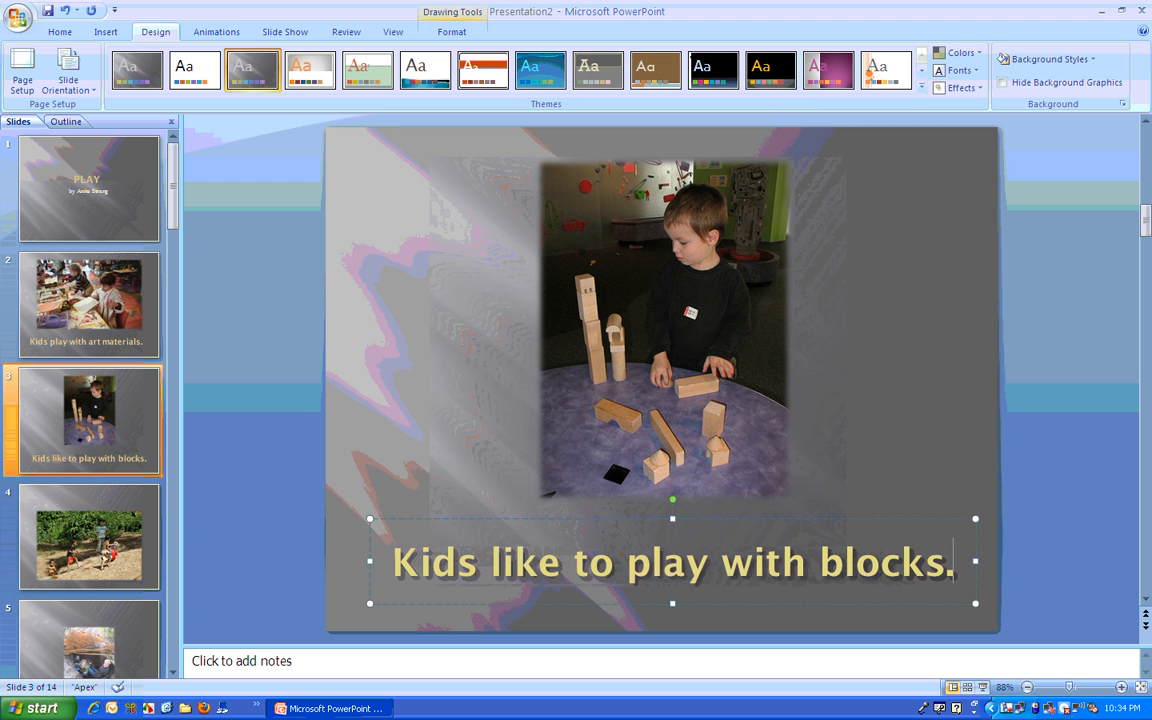
# Step: On slide 4, move the title placeholder below the outdoor picture and raise the picture into the freed space
pyautogui.click(120, 482)
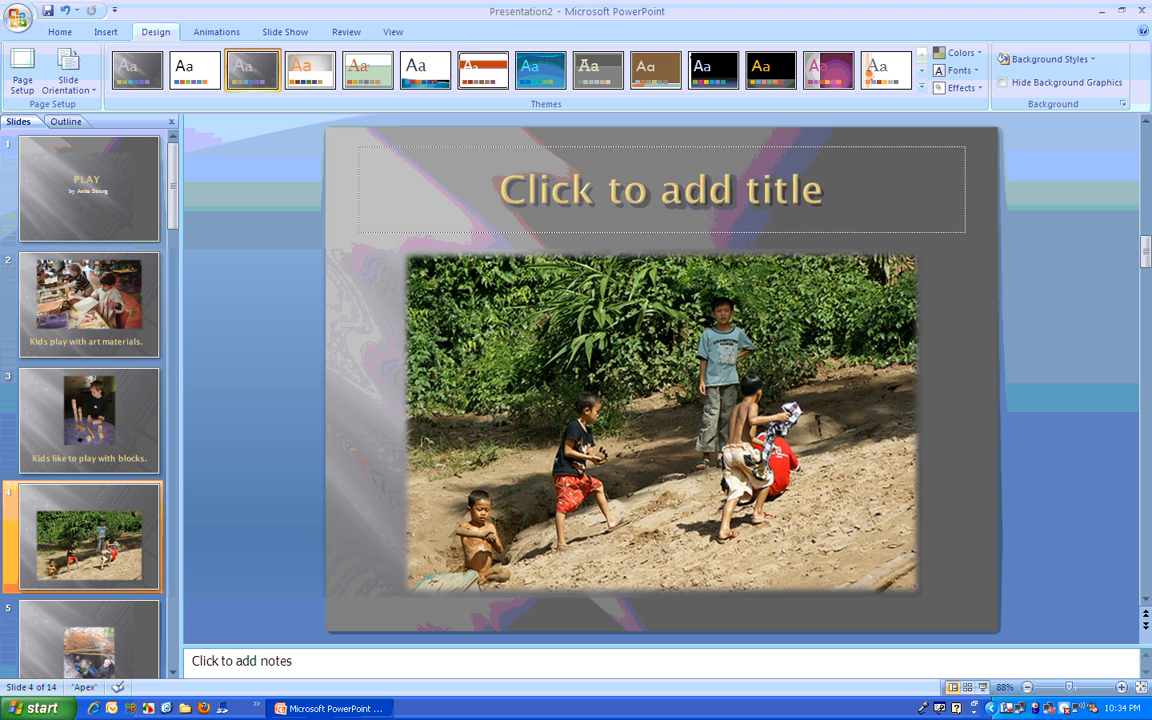
pyautogui.click(625, 147)
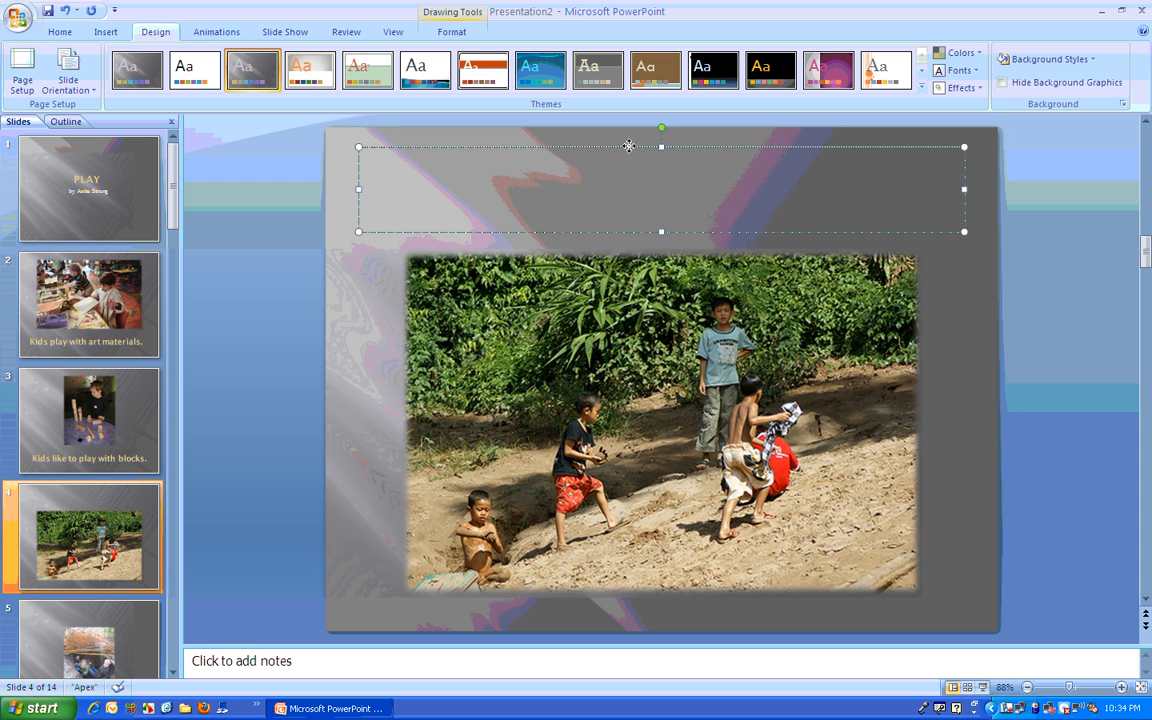
pyautogui.moveTo(625, 147)
pyautogui.mouseDown()
pyautogui.moveTo(614, 468)
pyautogui.moveTo(565, 525)
pyautogui.moveTo(563, 507)
pyautogui.mouseUp()
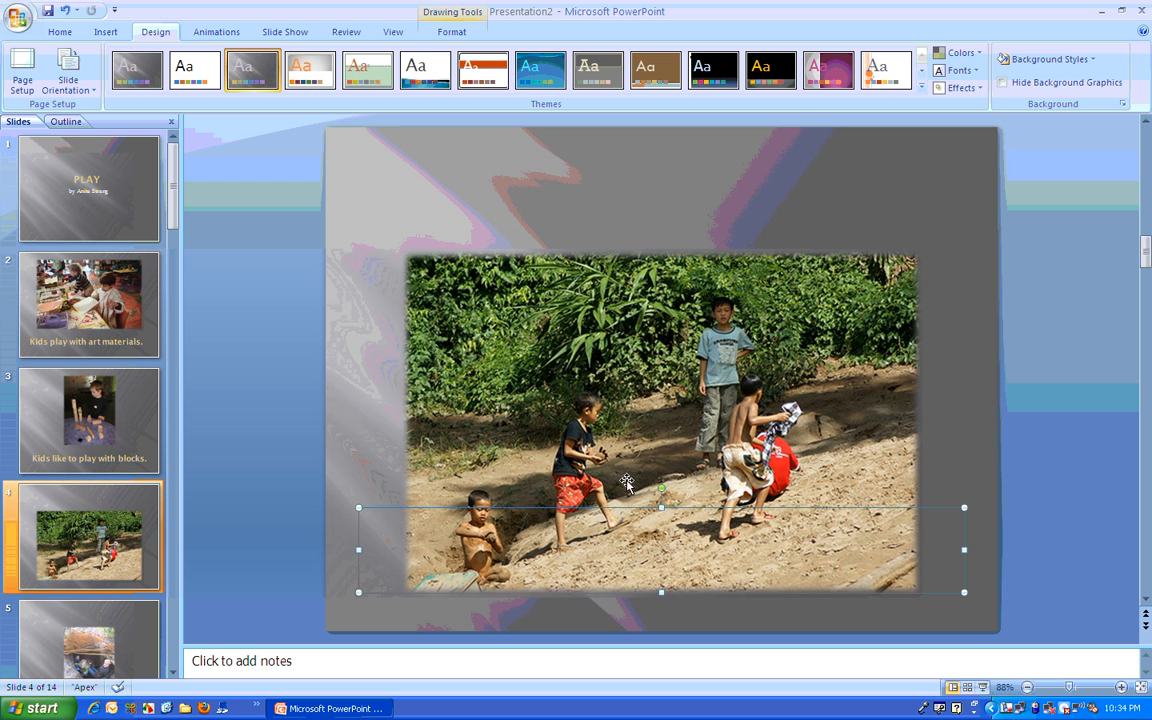
pyautogui.click(633, 390)
pyautogui.moveTo(633, 390); pyautogui.dragTo(568, 263)
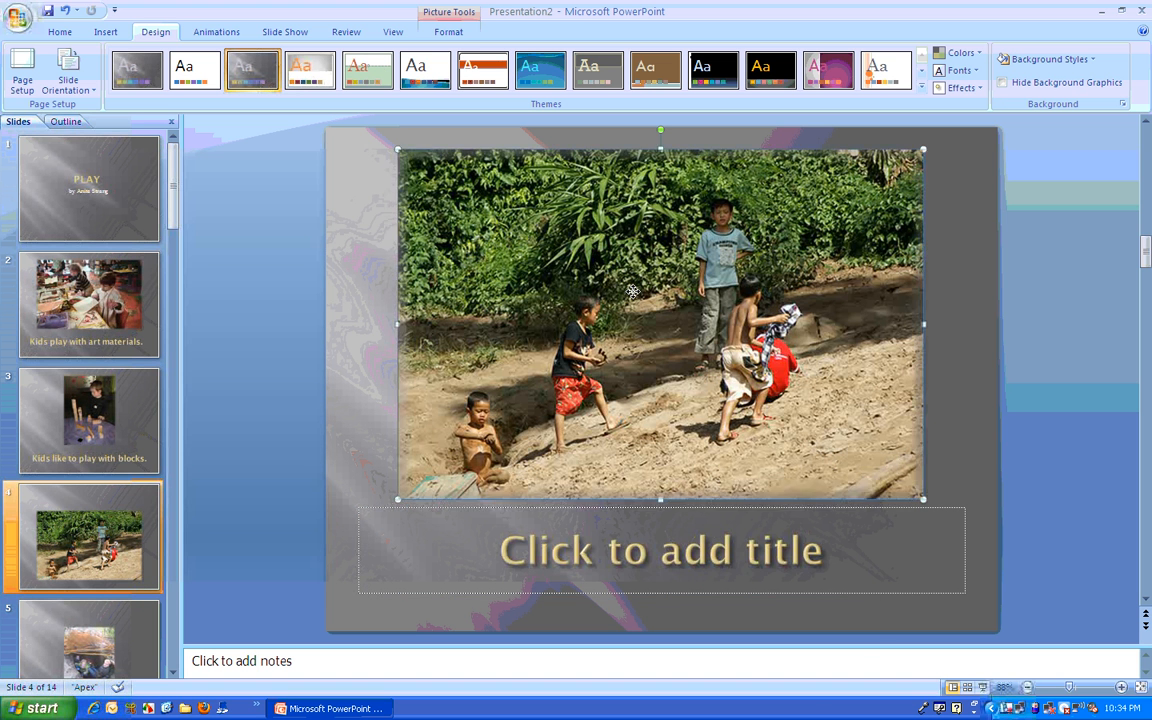
# Step: Enter a title beginning "Kids like to play in the" under the picture on slide 4
pyautogui.click(619, 548)
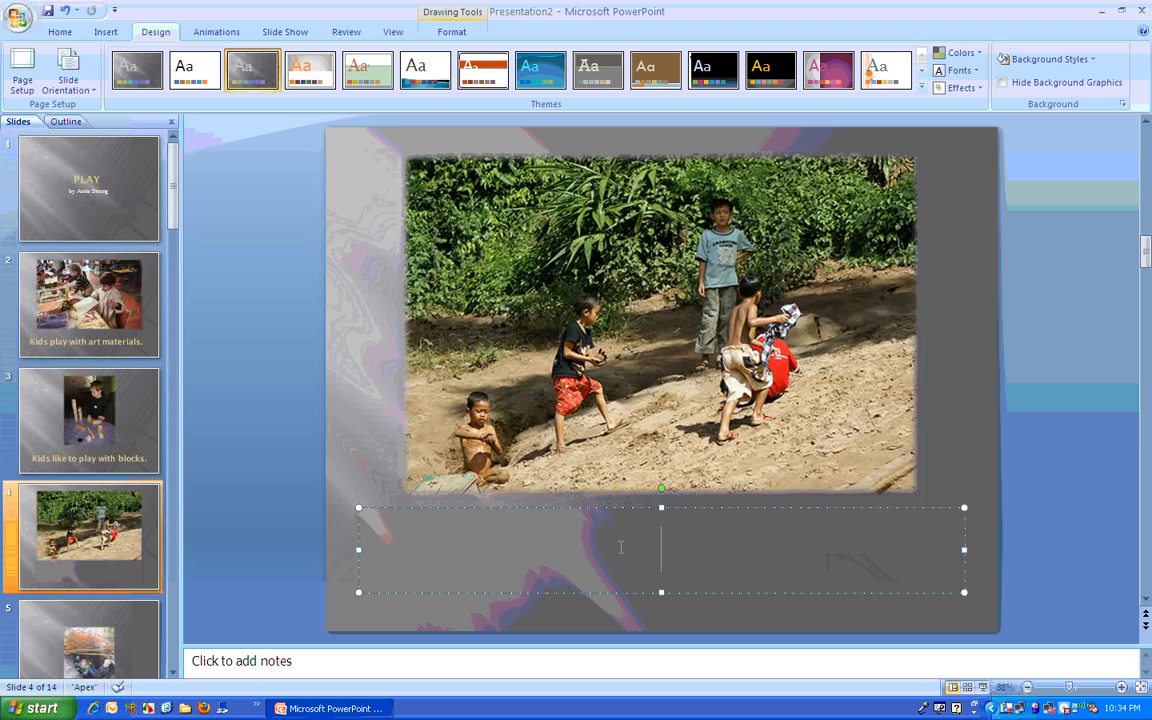
pyautogui.write('Kids')
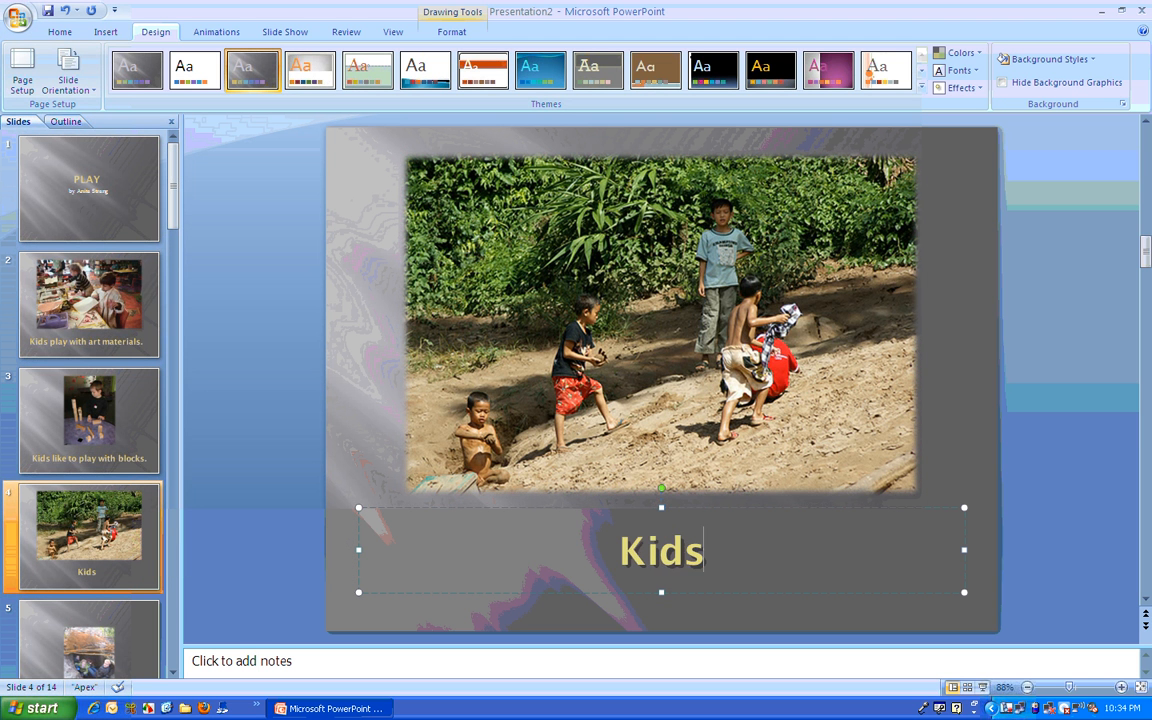
pyautogui.write(' like to play in the')
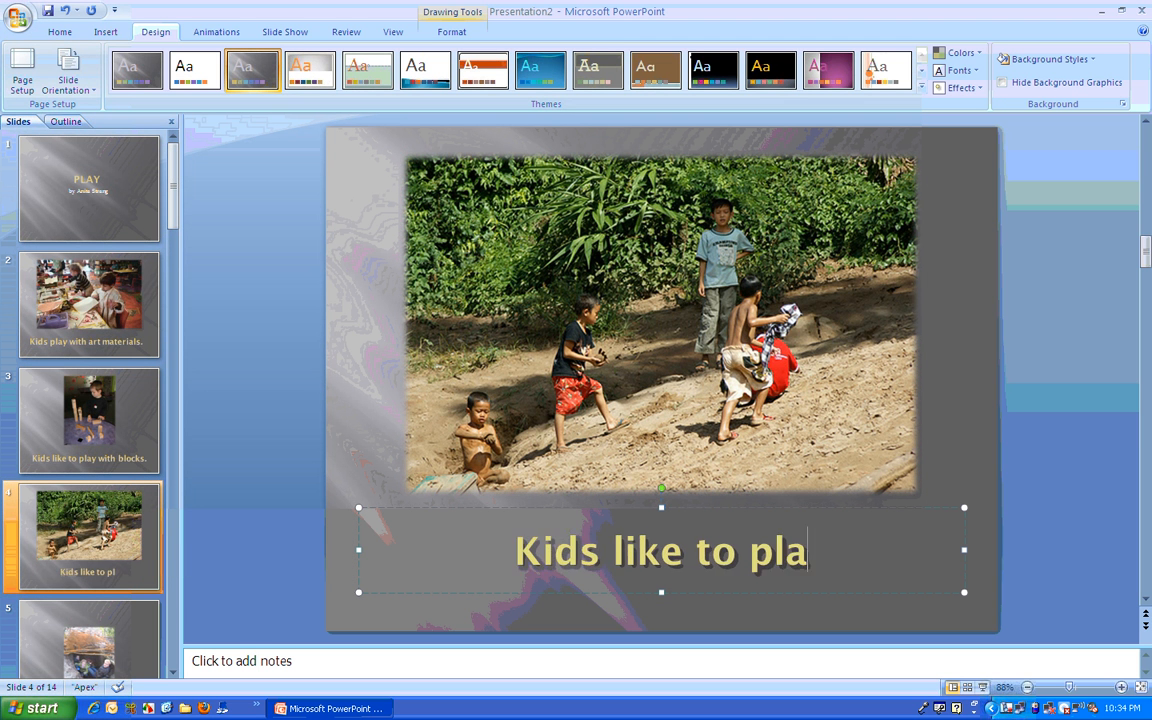